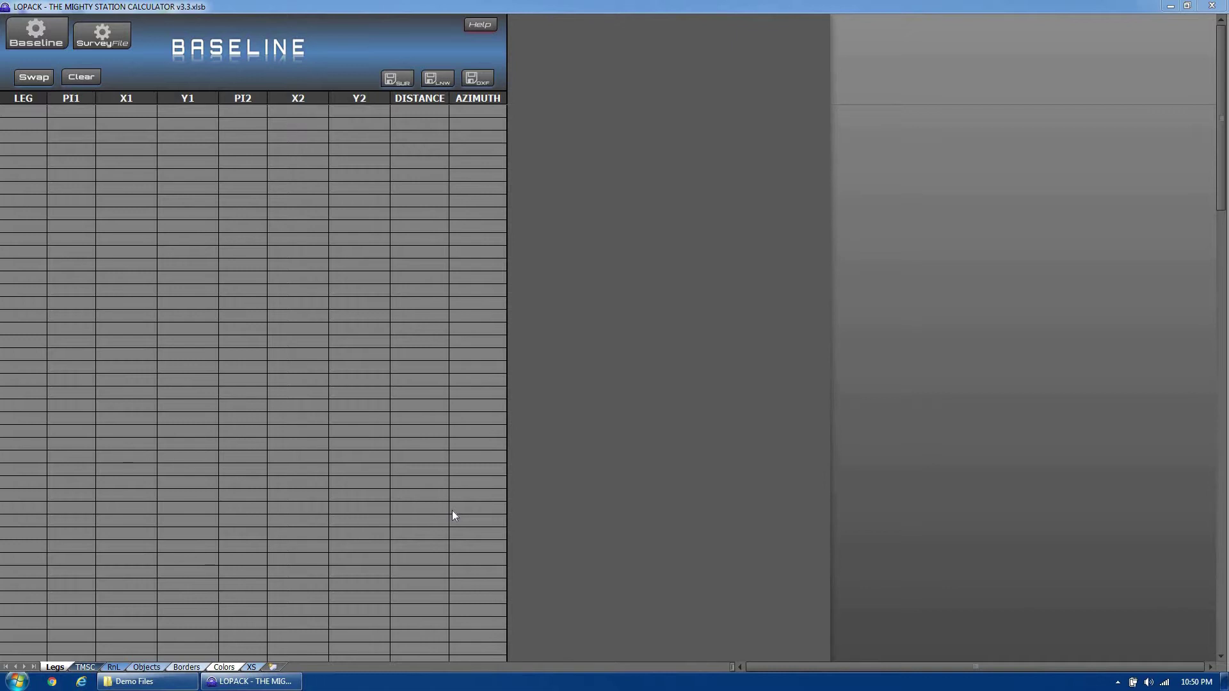
# Open the XS sheet and clear its template column and all loaded survey data.
pyautogui.click(252, 667)
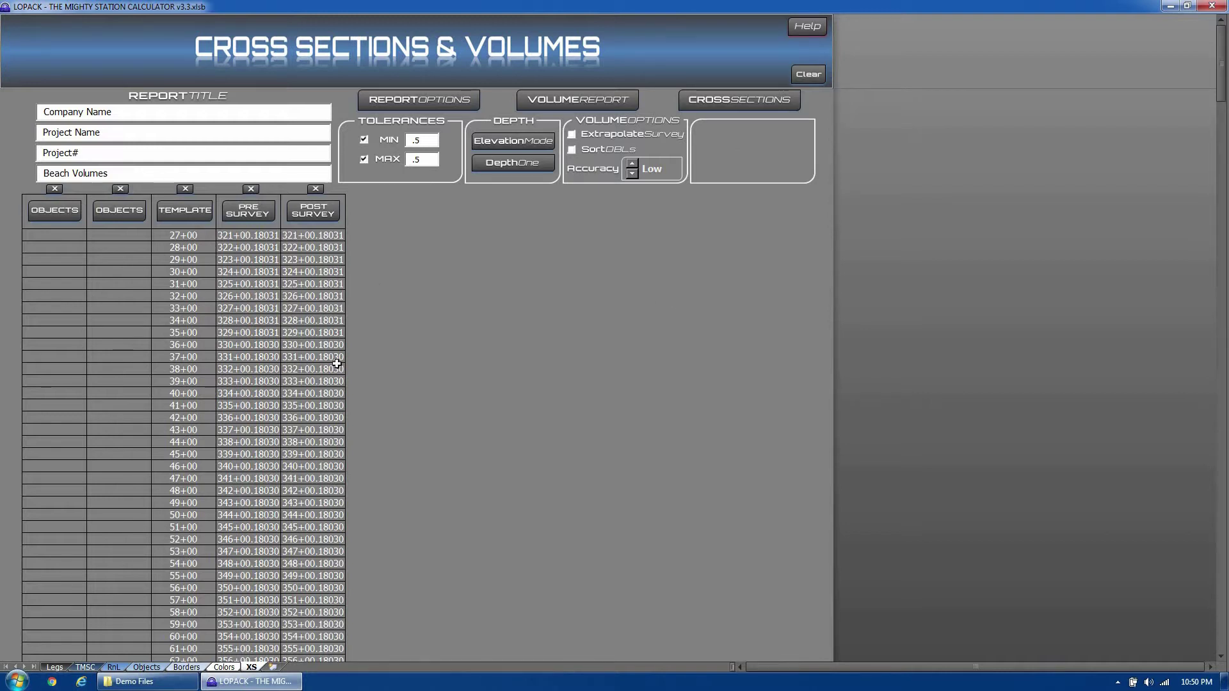
pyautogui.click(190, 190)
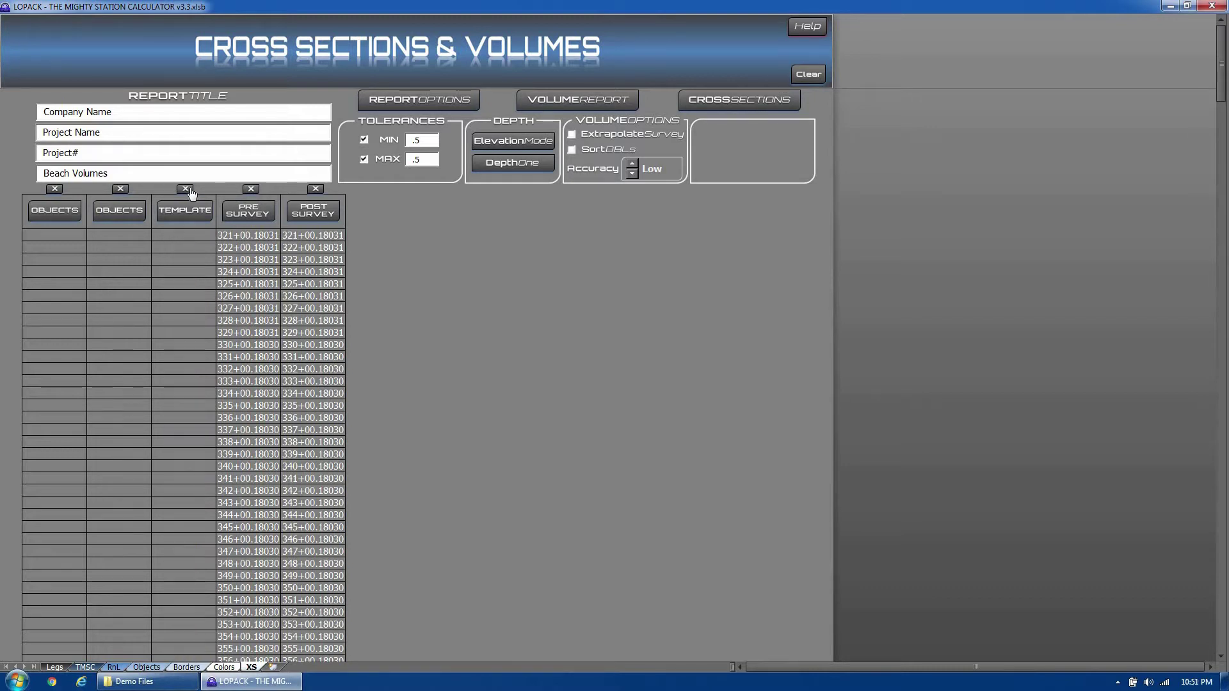
pyautogui.click(817, 75)
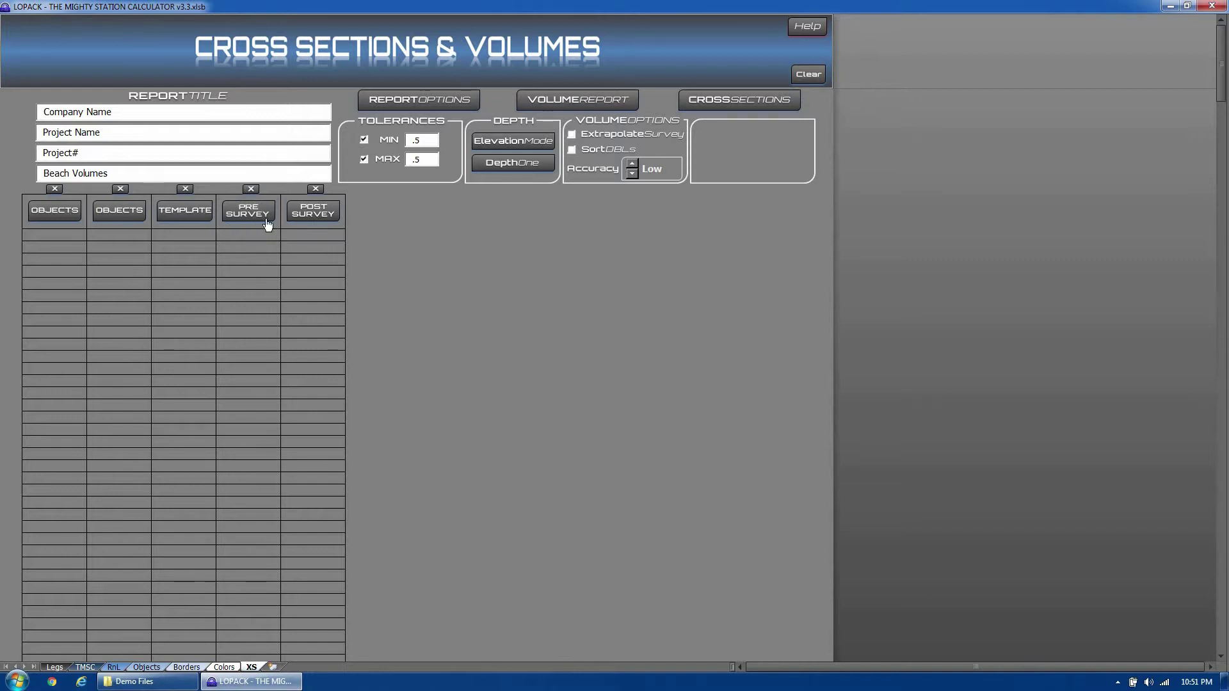
# Load the planned line (*.lnw) file with the cross-section templates from the Demo Files folder into the template column.
pyautogui.click(193, 215)
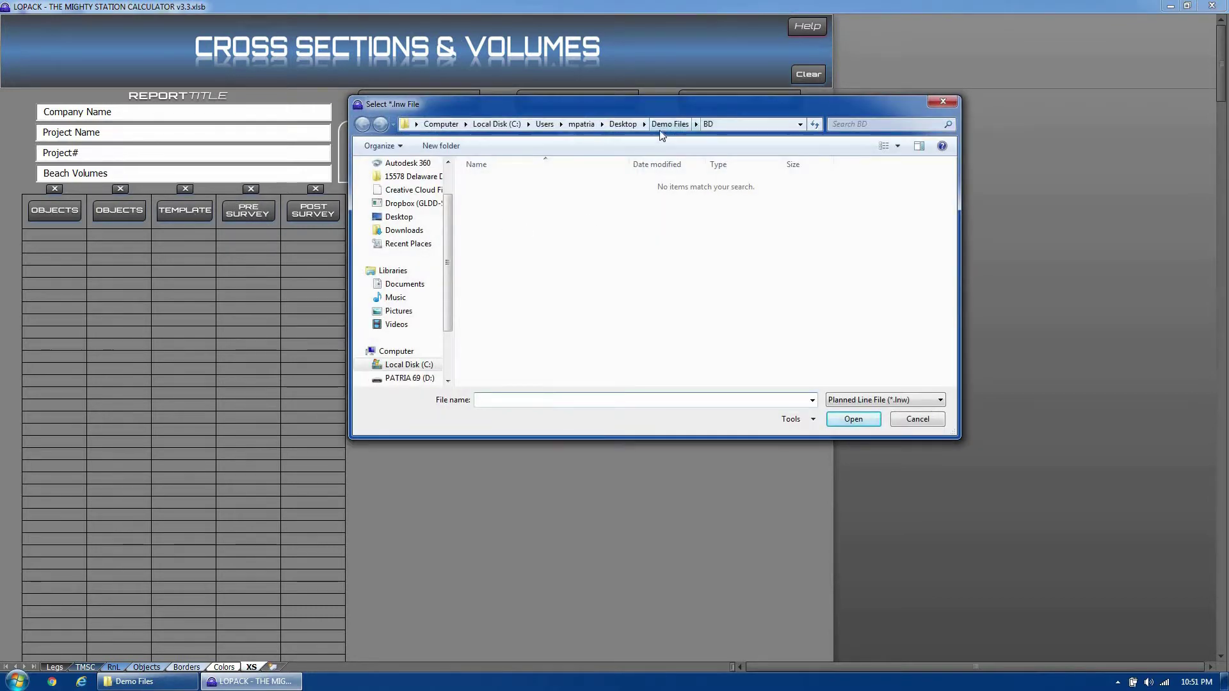
pyautogui.click(669, 124)
pyautogui.doubleClick(590, 181)
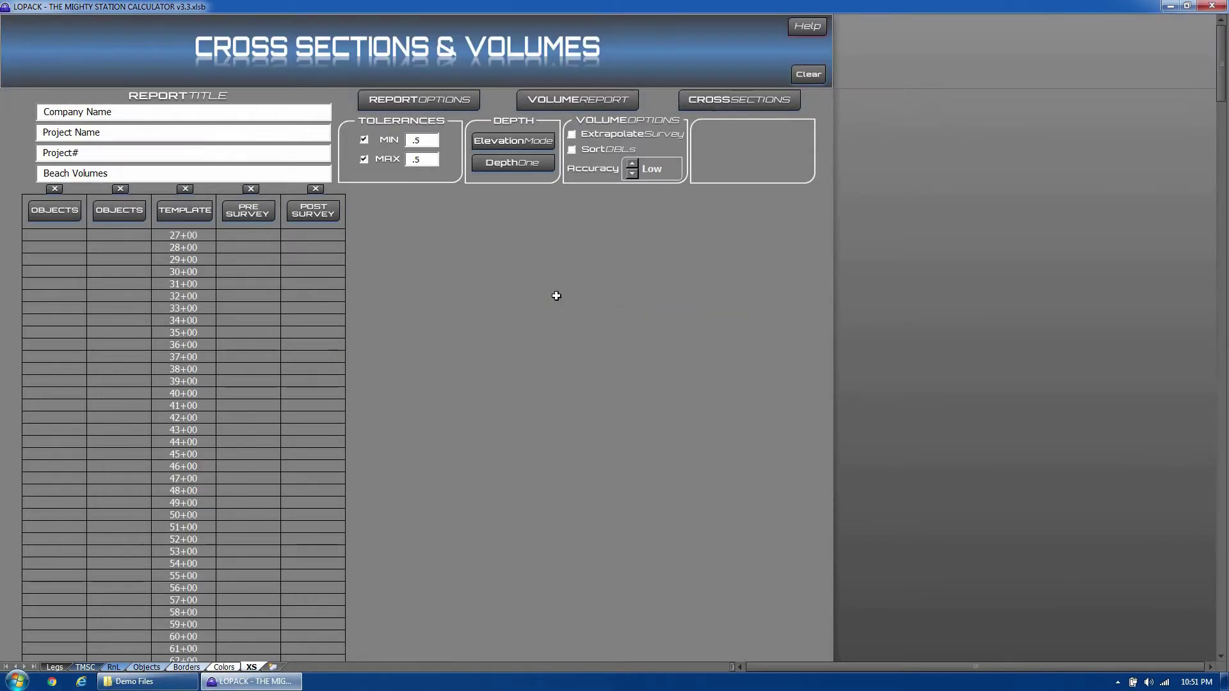
# Load Master BD.LOG from the BD folder as the pre survey.
pyautogui.click(247, 211)
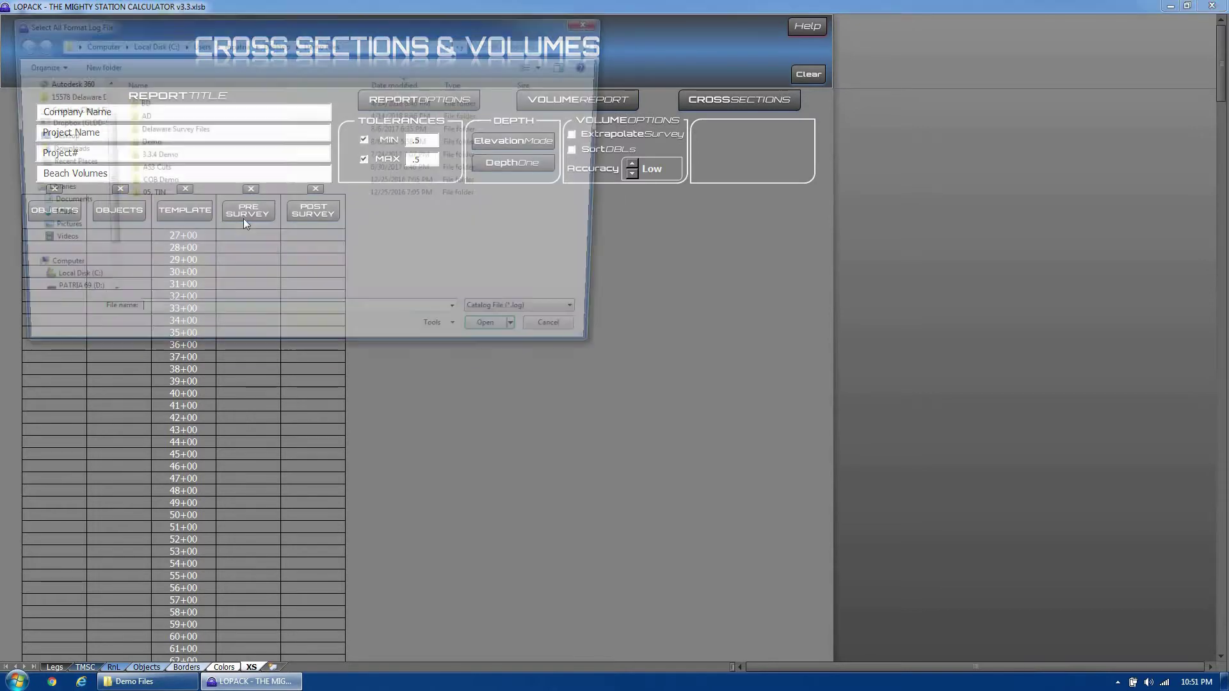
pyautogui.doubleClick(190, 102)
pyautogui.click(191, 104)
pyautogui.doubleClick(191, 105)
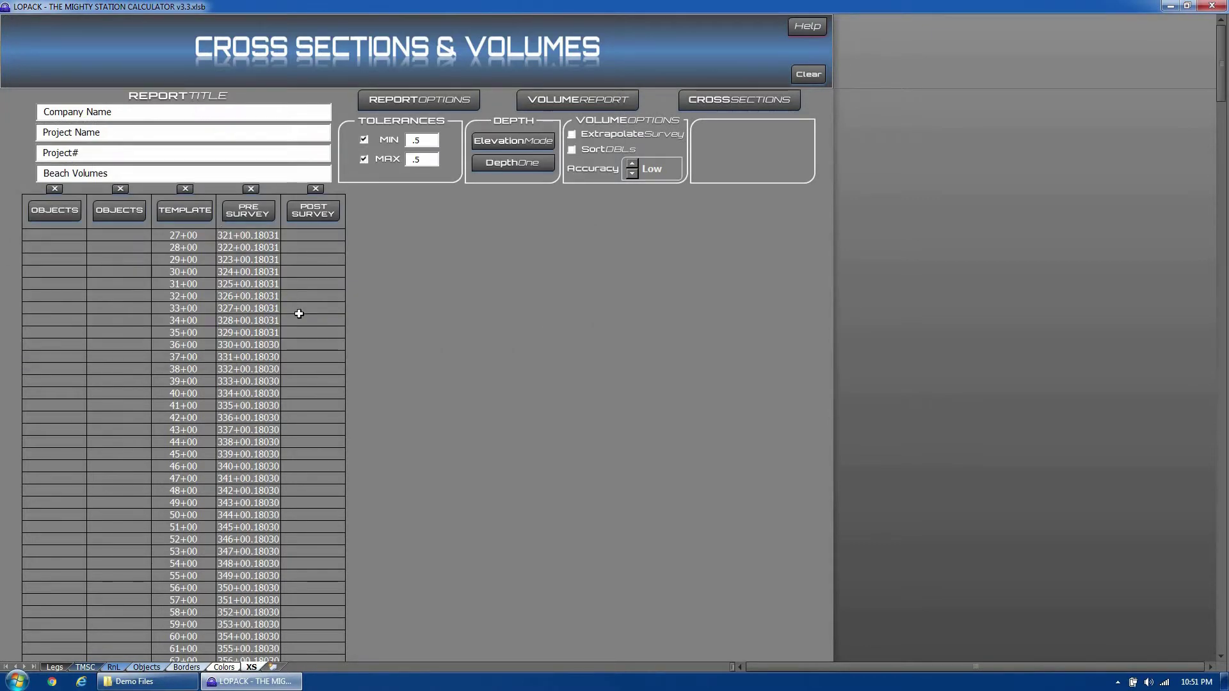
# Load MASTER CND.LOG from the AD folder in Demo Files as the post survey.
pyautogui.click(313, 212)
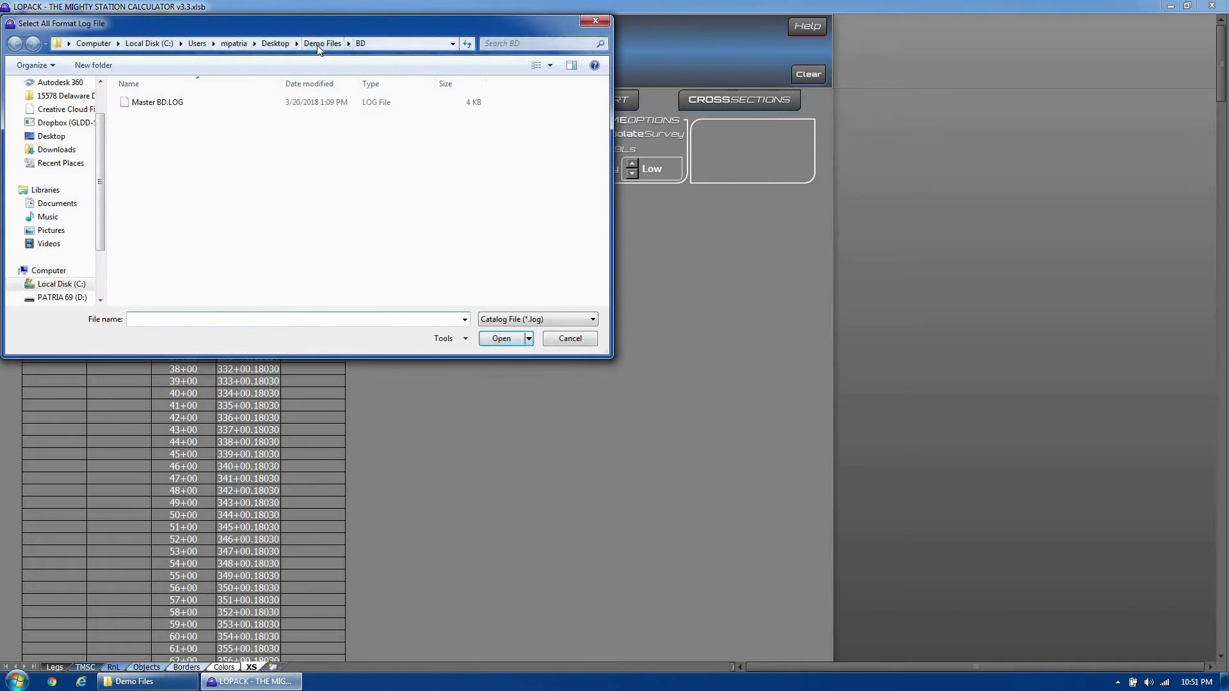
pyautogui.click(322, 42)
pyautogui.doubleClick(217, 116)
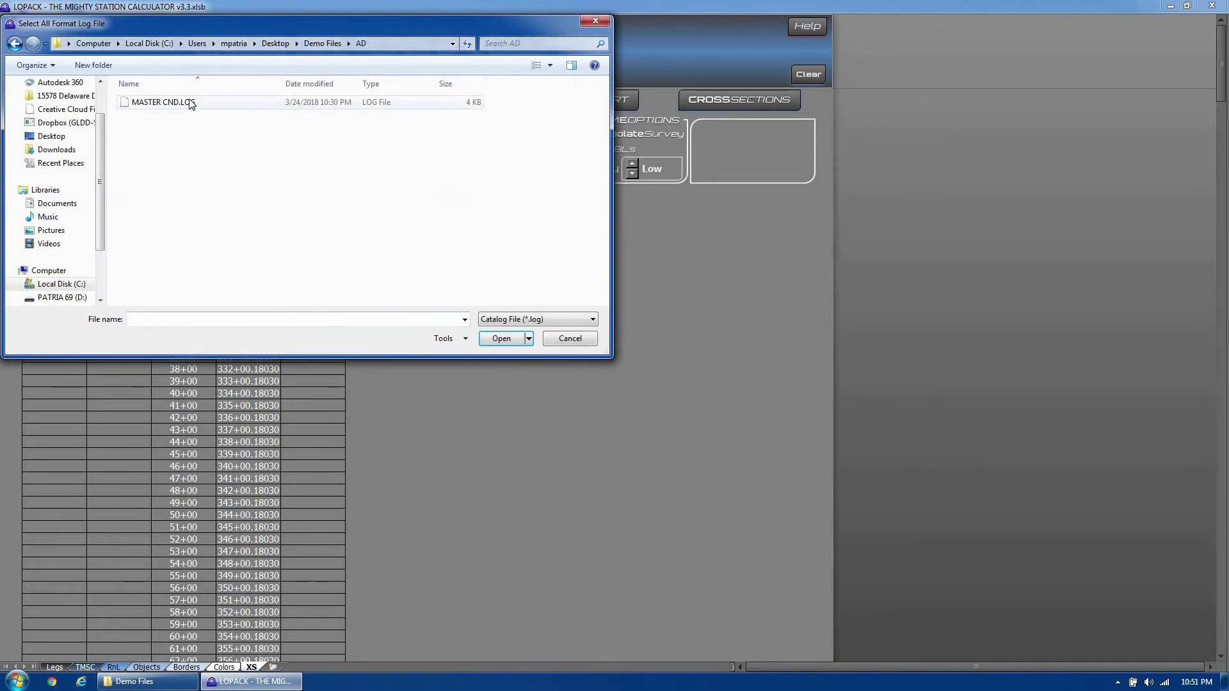
pyautogui.click(187, 103)
pyautogui.click(500, 339)
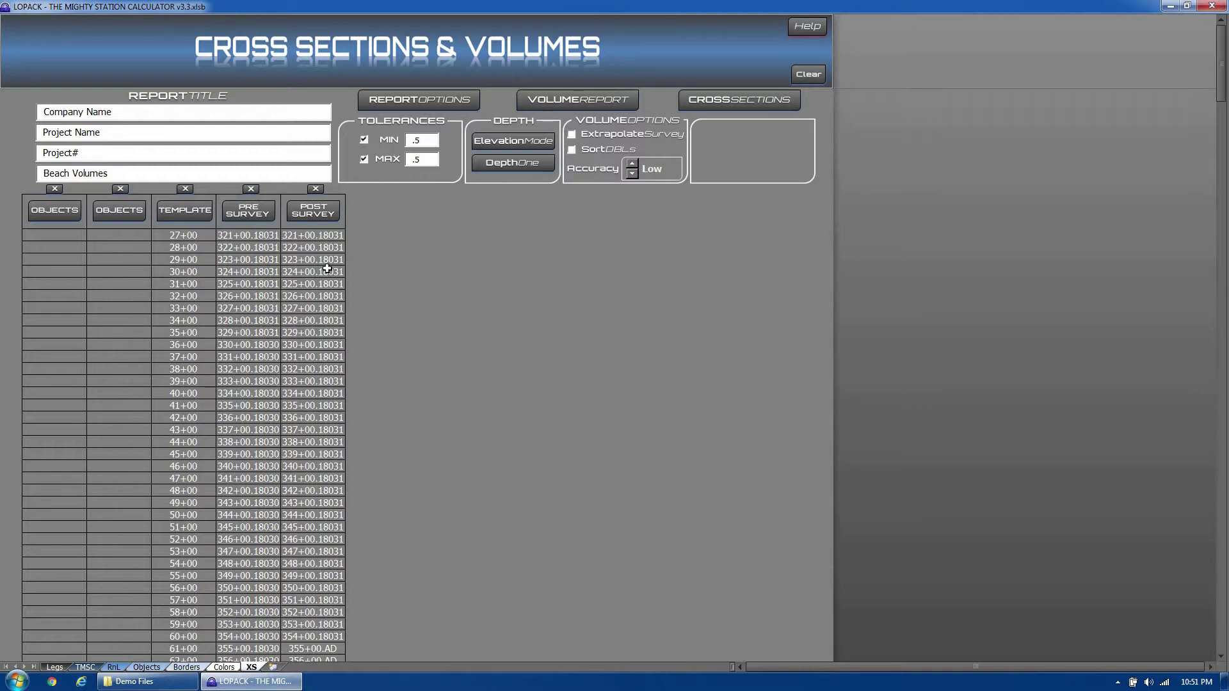
# Complete the project number line of the report title as Project# 12345.
pyautogui.click(181, 112)
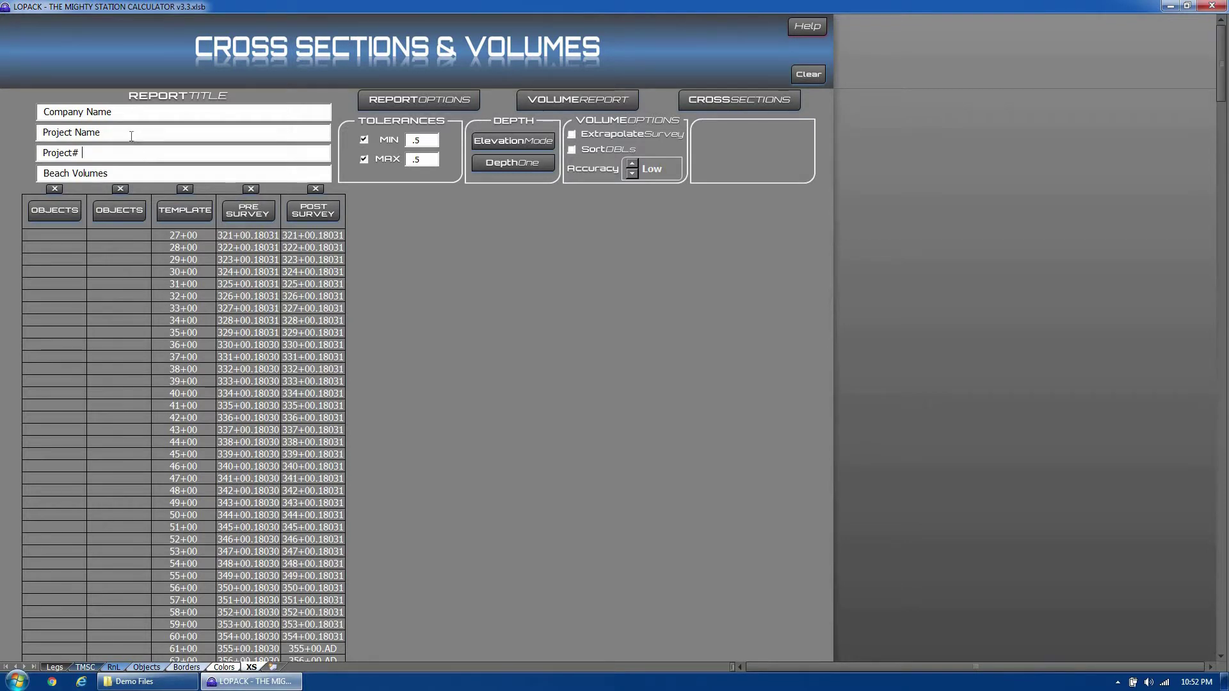
pyautogui.write('12345')
pyautogui.click(192, 136)
# Switch the Min and Max tolerances off and back on.
pyautogui.click(387, 137)
pyautogui.click(385, 157)
pyautogui.click(385, 141)
pyautogui.click(388, 160)
pyautogui.click(424, 140)
# Try the other depth mode and higher accuracy levels, returning to Elevation Mode and Low accuracy.
pyautogui.click(516, 146)
pyautogui.click(513, 140)
pyautogui.click(634, 161)
pyautogui.click(633, 161)
pyautogui.click(633, 173)
pyautogui.click(632, 173)
# Add the available options from BD Design Available Area through BD CY/LF (Max) to the volume report columns.
pyautogui.click(465, 102)
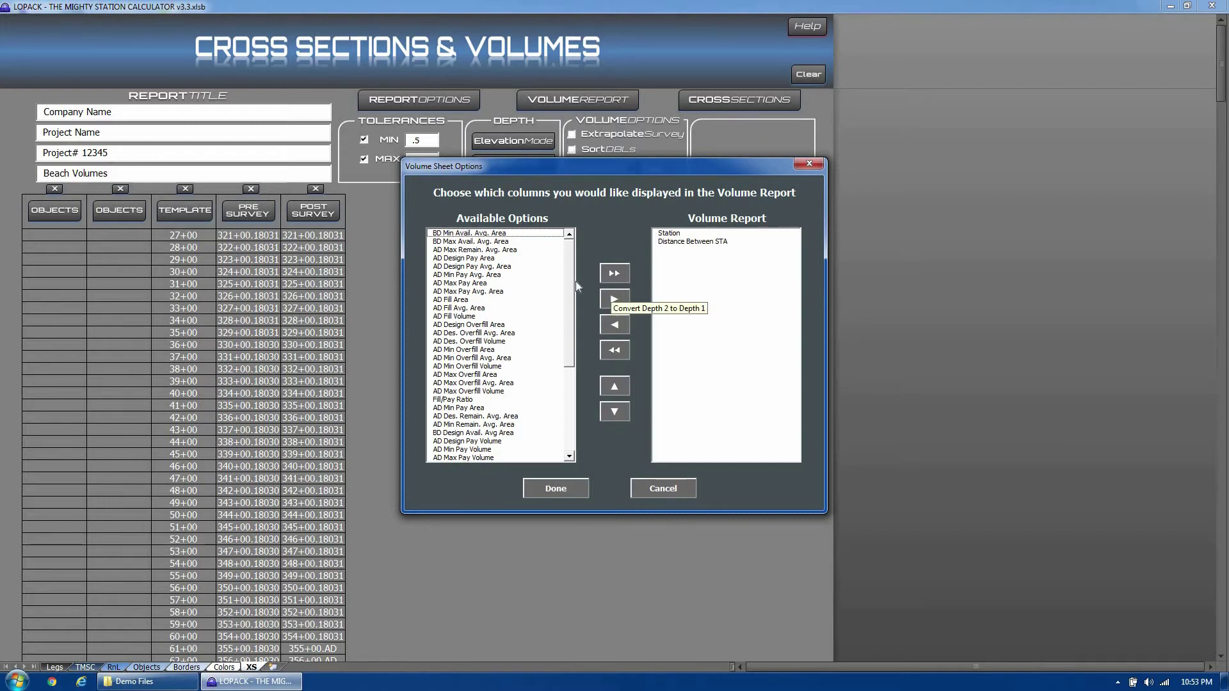
pyautogui.moveTo(571, 294); pyautogui.dragTo(570, 261)
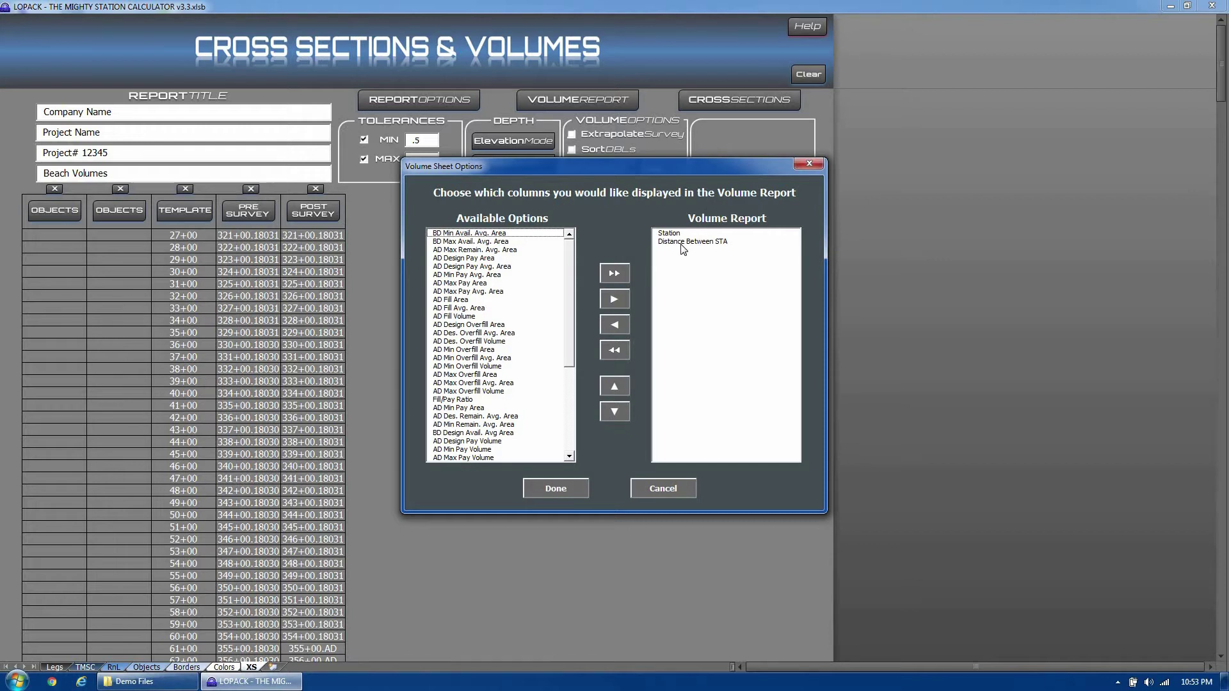
pyautogui.moveTo(570, 309); pyautogui.dragTo(571, 403)
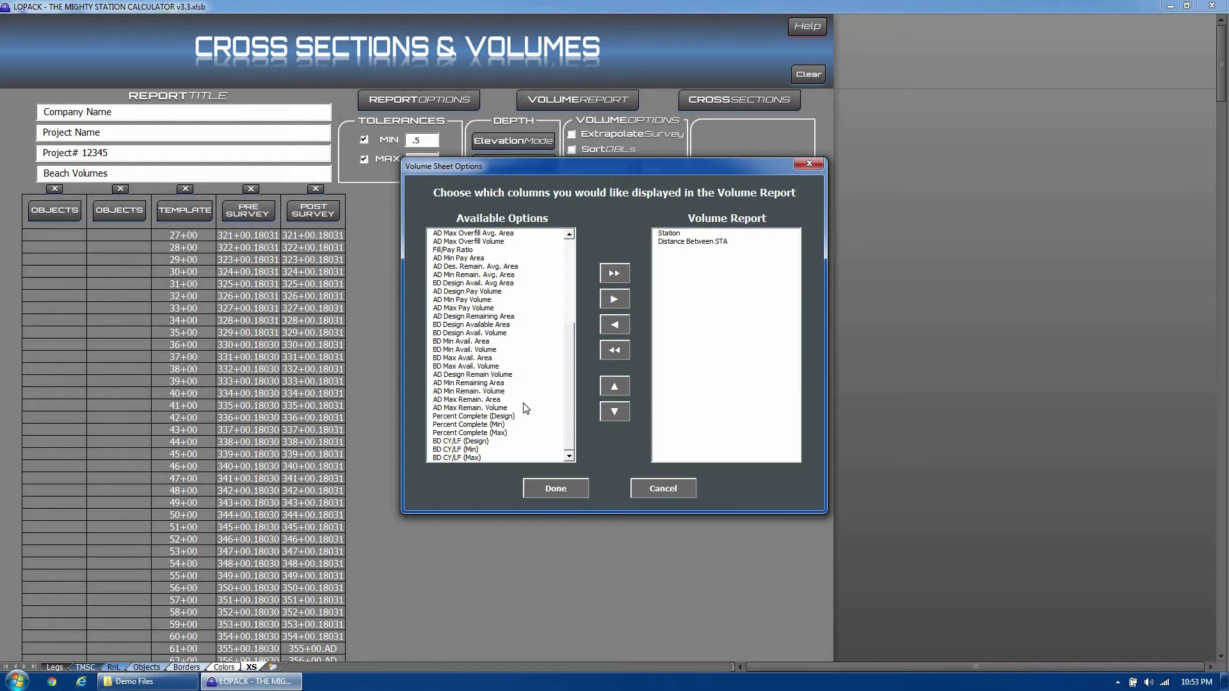
pyautogui.scroll(6, 567, 351)
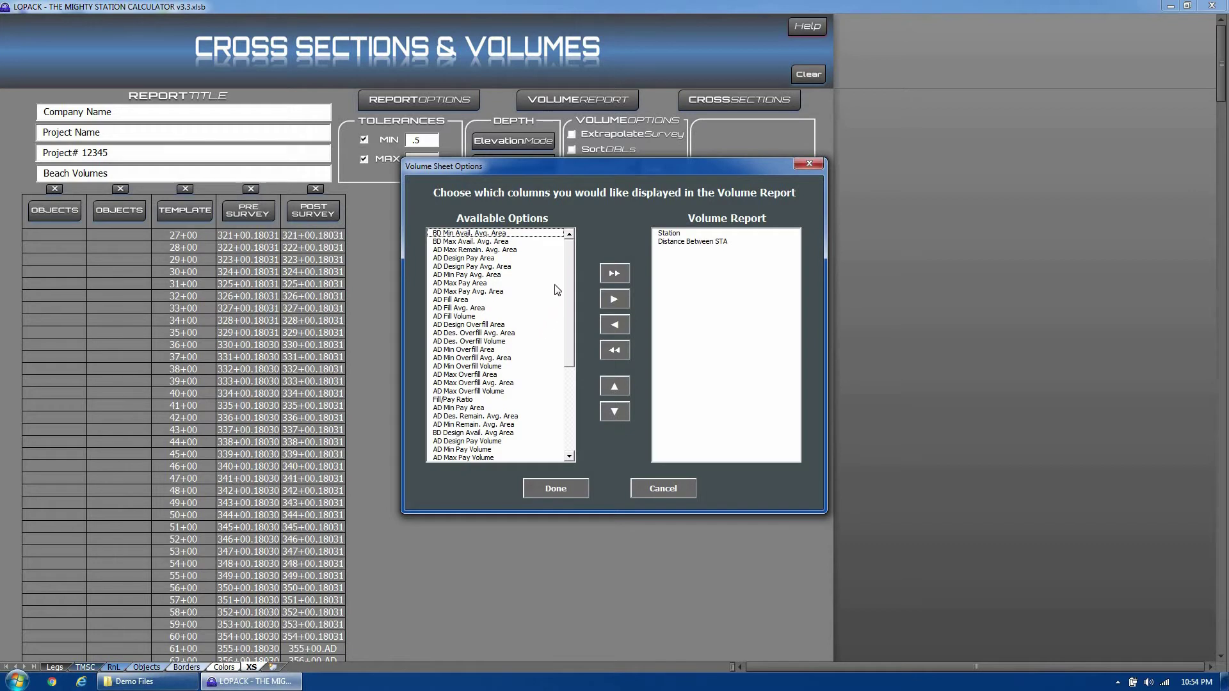
pyautogui.moveTo(567, 276); pyautogui.dragTo(561, 414)
pyautogui.moveTo(489, 458); pyautogui.dragTo(447, 328)
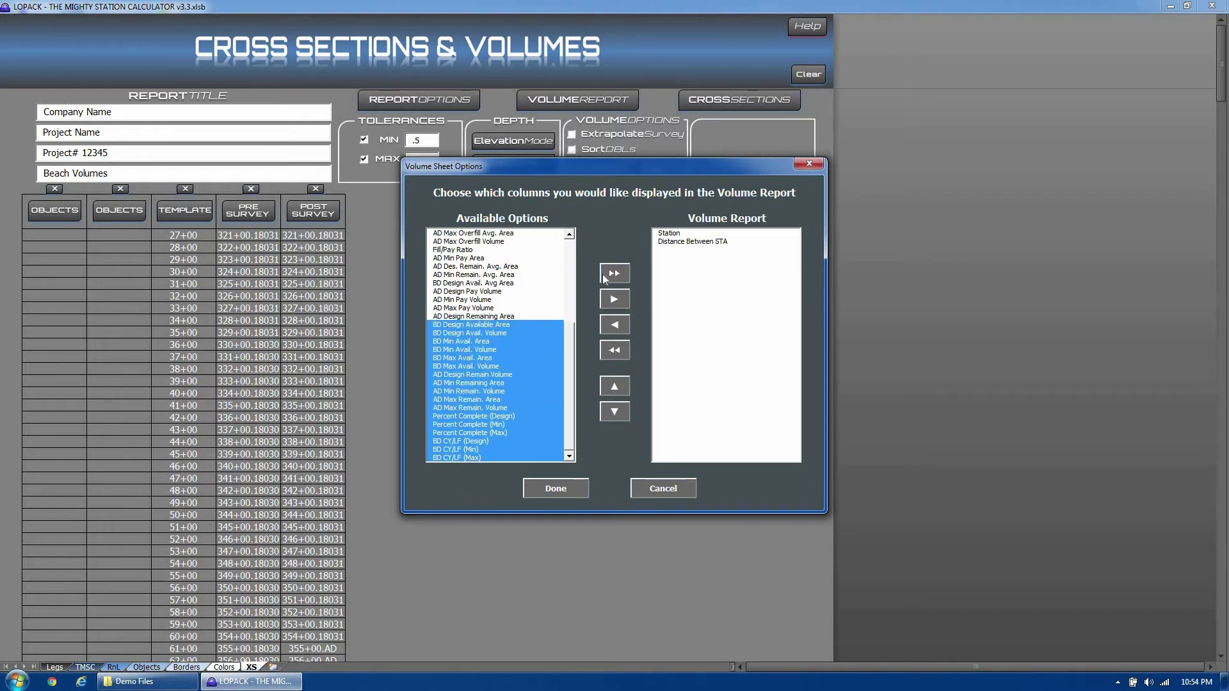
pyautogui.click(614, 299)
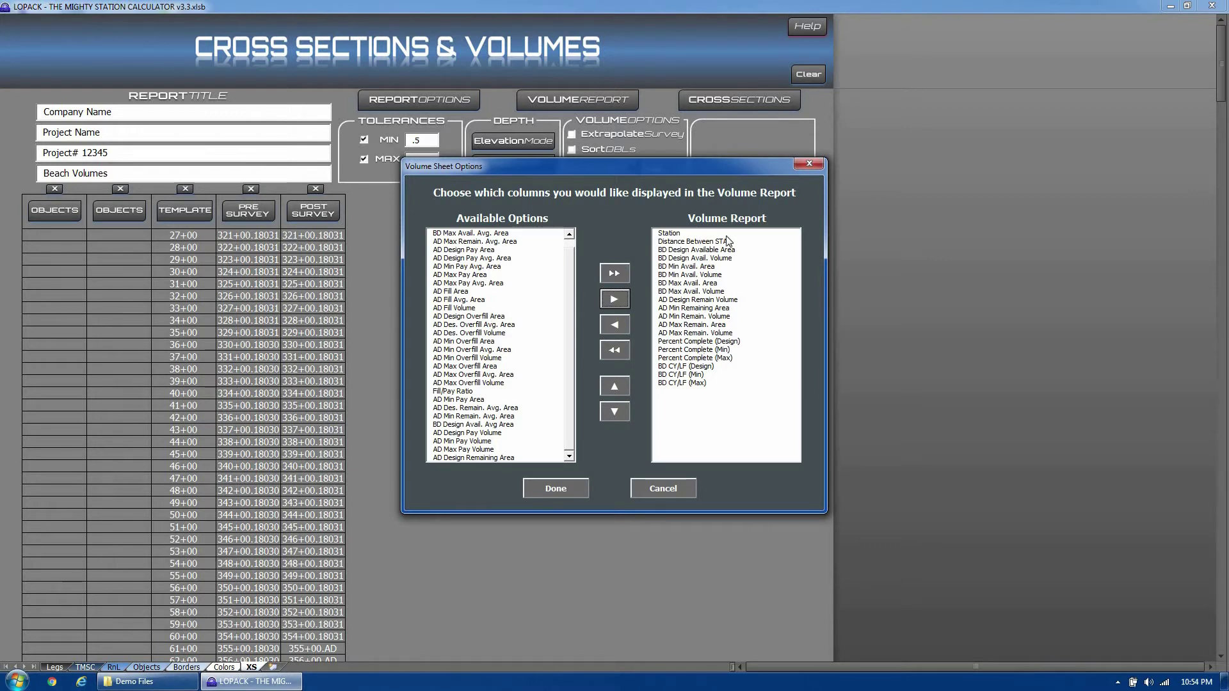
# Move the BD CY/LF (Design), (Min) and (Max) columns up to directly below BD Max Avail. Volume.
pyautogui.click(700, 234)
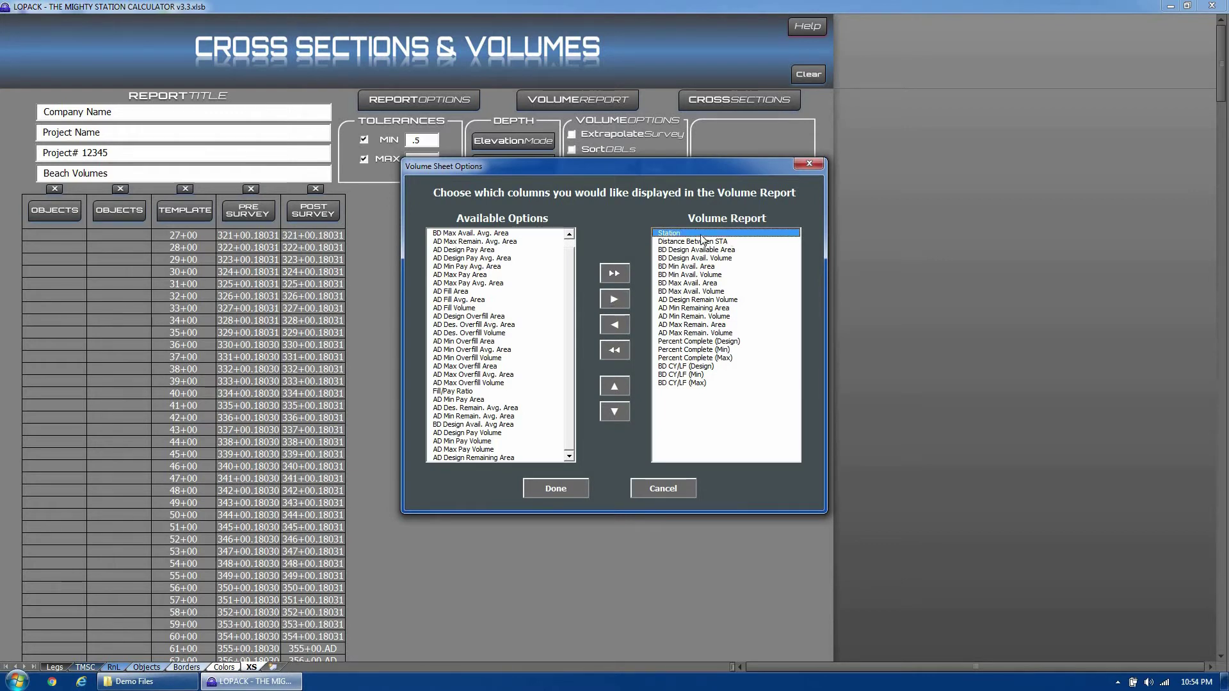
pyautogui.moveTo(696, 386); pyautogui.dragTo(689, 368)
pyautogui.click(614, 386)
pyautogui.click(615, 385)
pyautogui.click(615, 385)
pyautogui.click(615, 386)
pyautogui.click(615, 386)
pyautogui.click(615, 386)
pyautogui.click(615, 386)
pyautogui.click(615, 386)
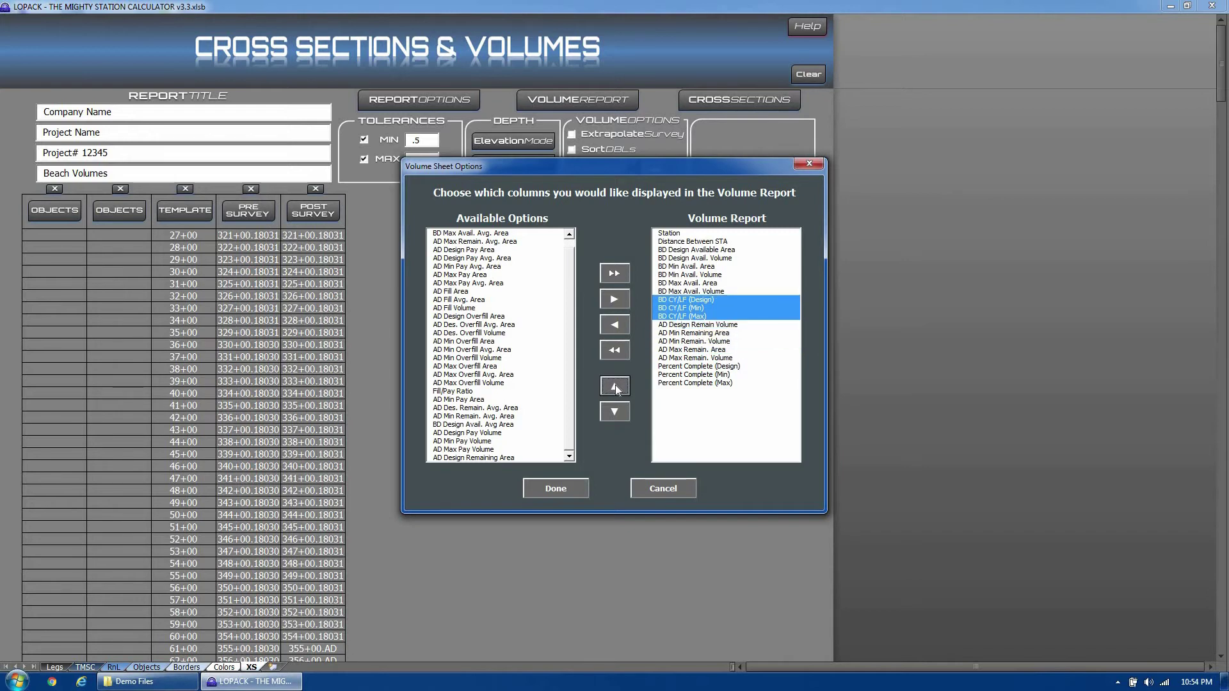
# Remove AD Max Remain. Volume from the report columns, apply the selection and reopen the options to check it.
pyautogui.click(680, 236)
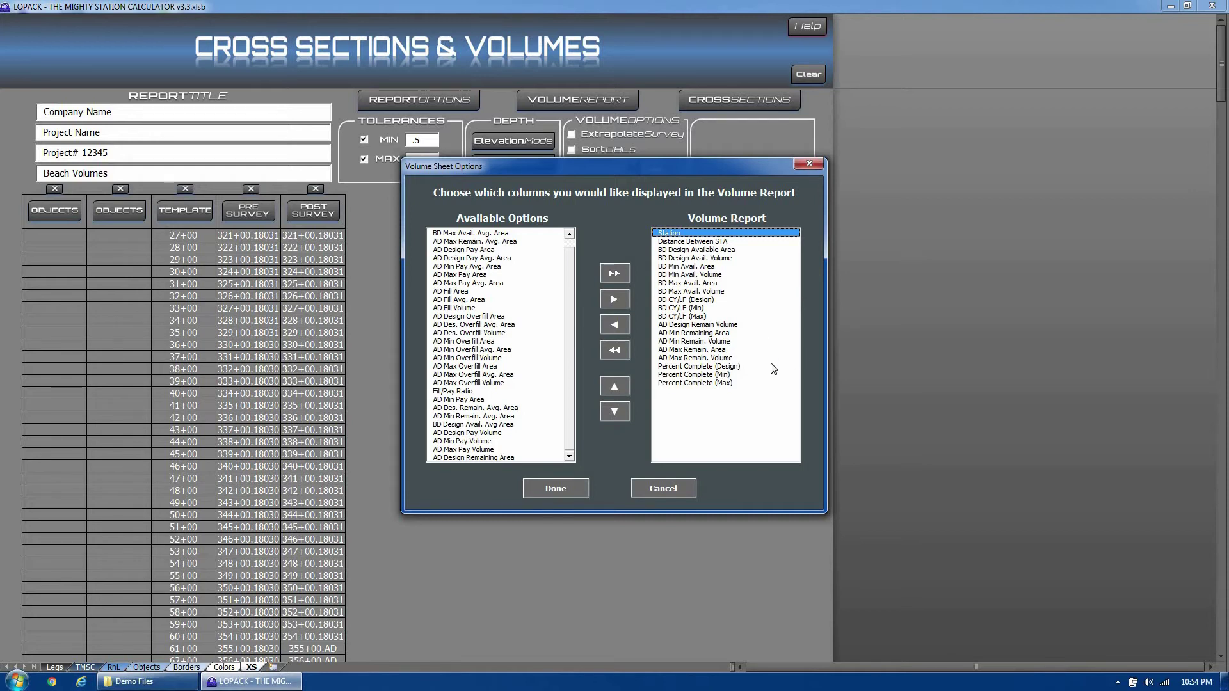
pyautogui.click(680, 358)
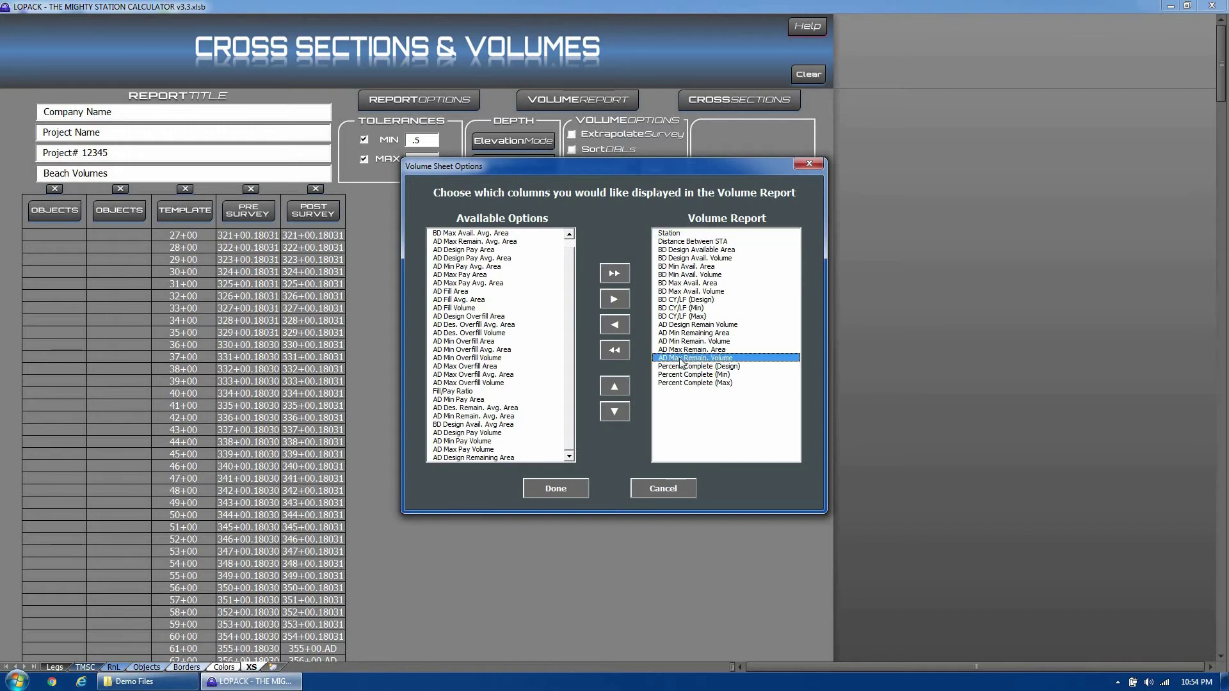
pyautogui.click(620, 325)
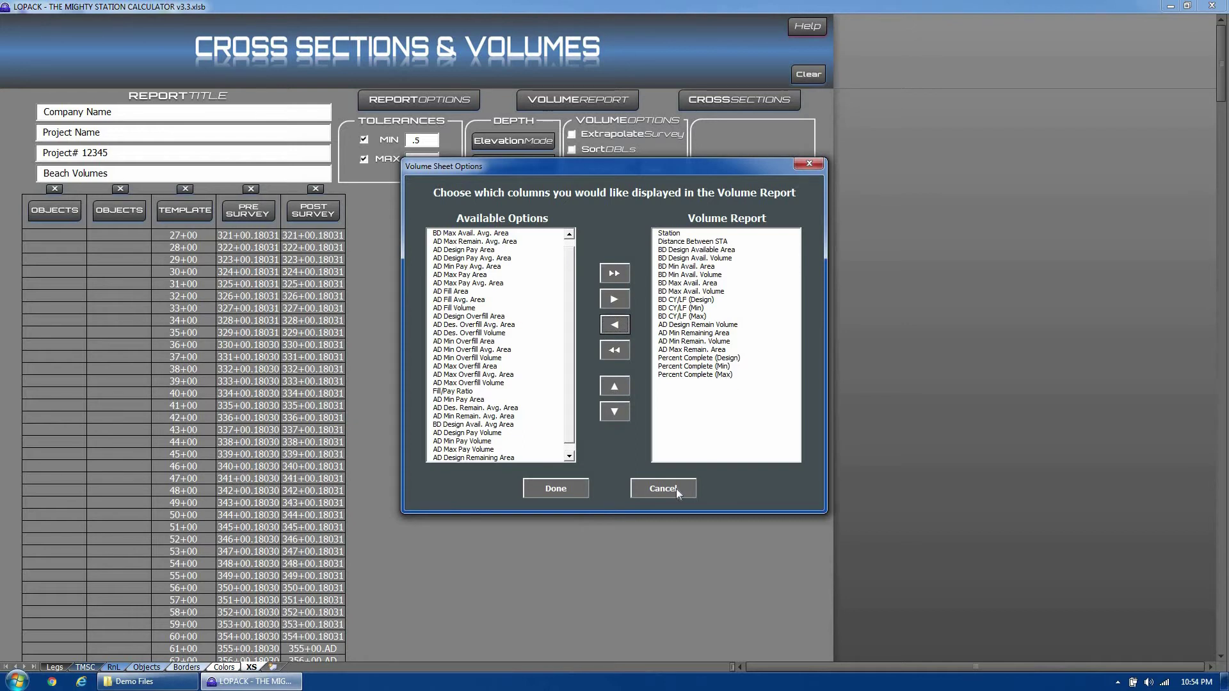
pyautogui.click(562, 490)
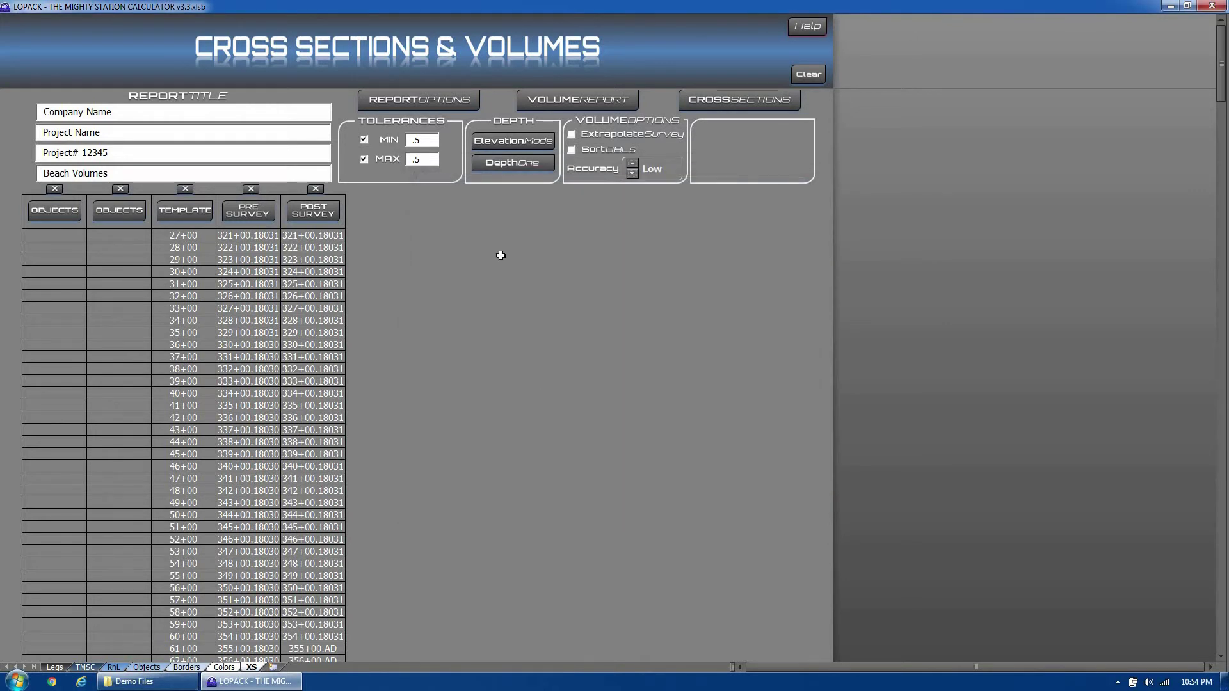
pyautogui.click(432, 99)
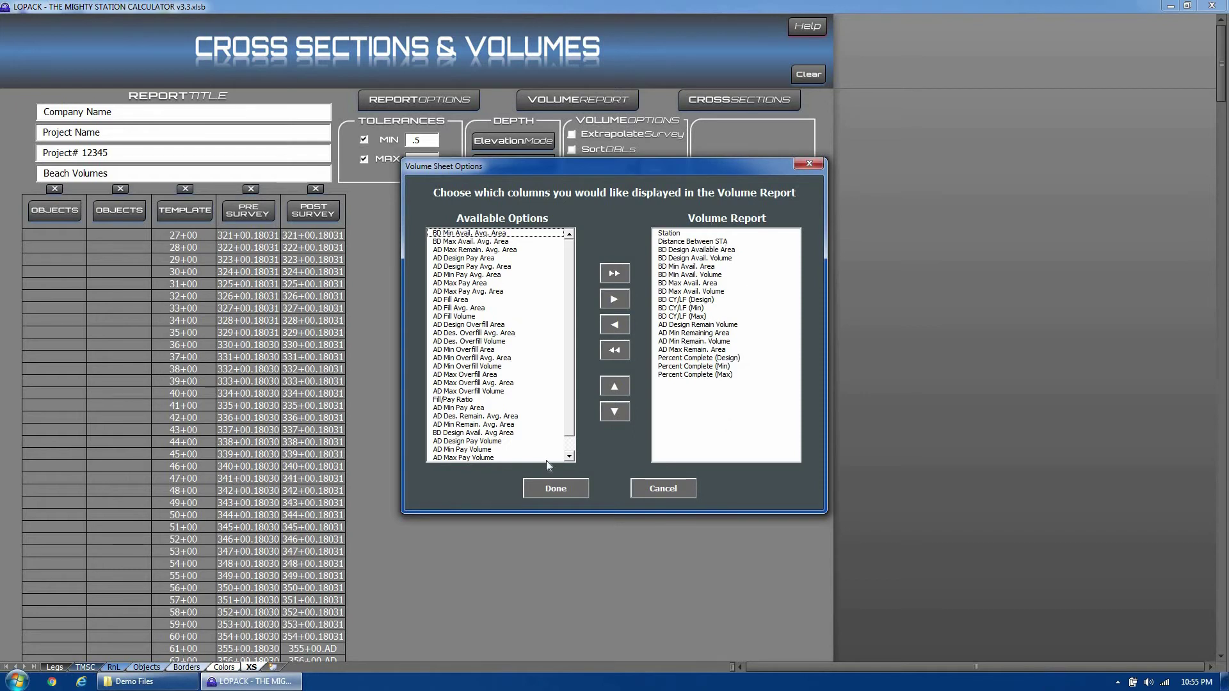
pyautogui.click(582, 487)
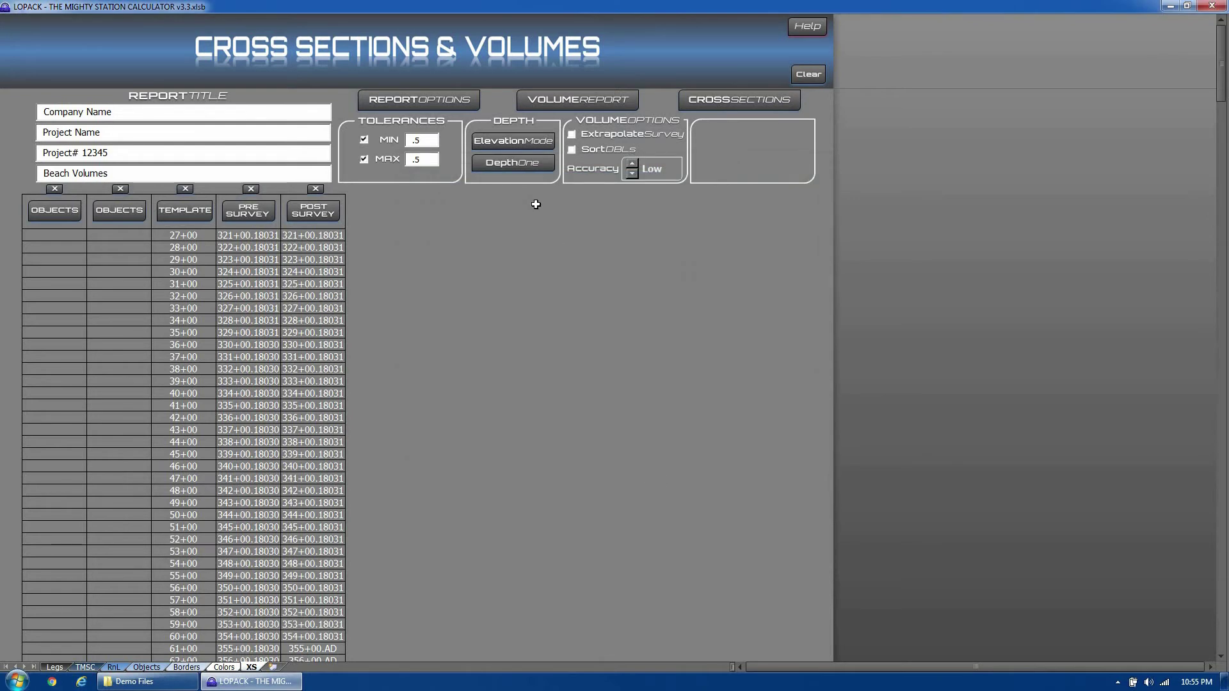
# Generate the volume report and save it in Demo Files as 180414 Beach Volumes.xlsx.
pyautogui.click(610, 108)
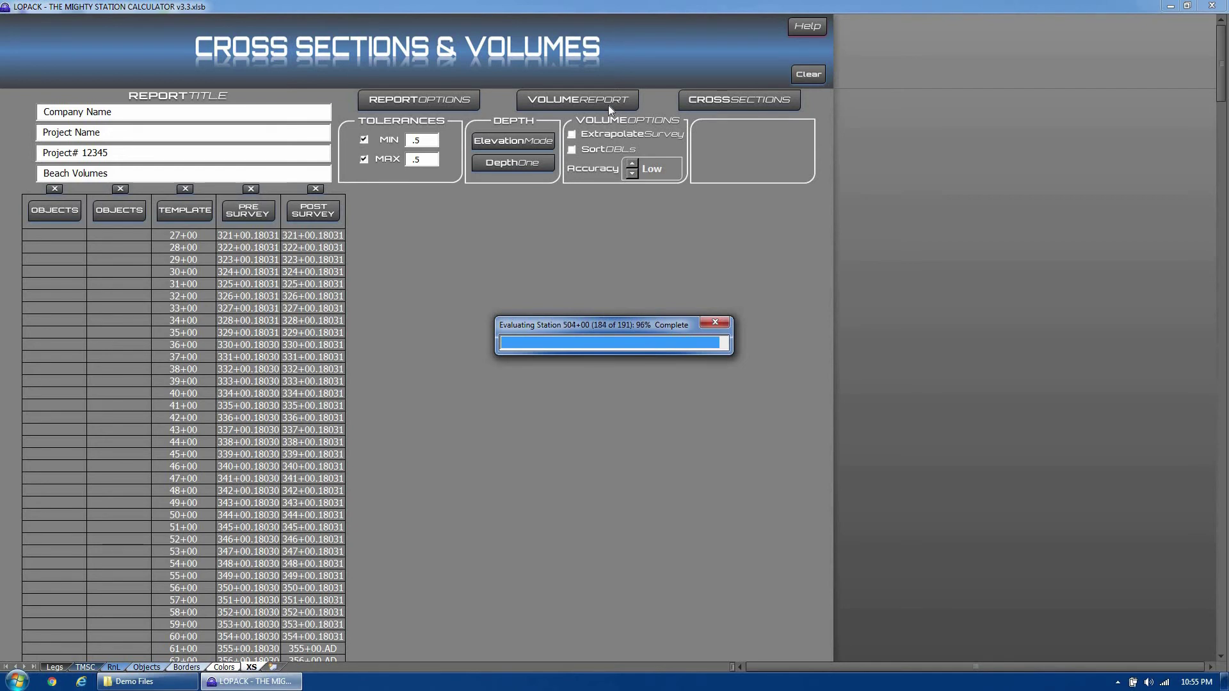
pyautogui.click(323, 43)
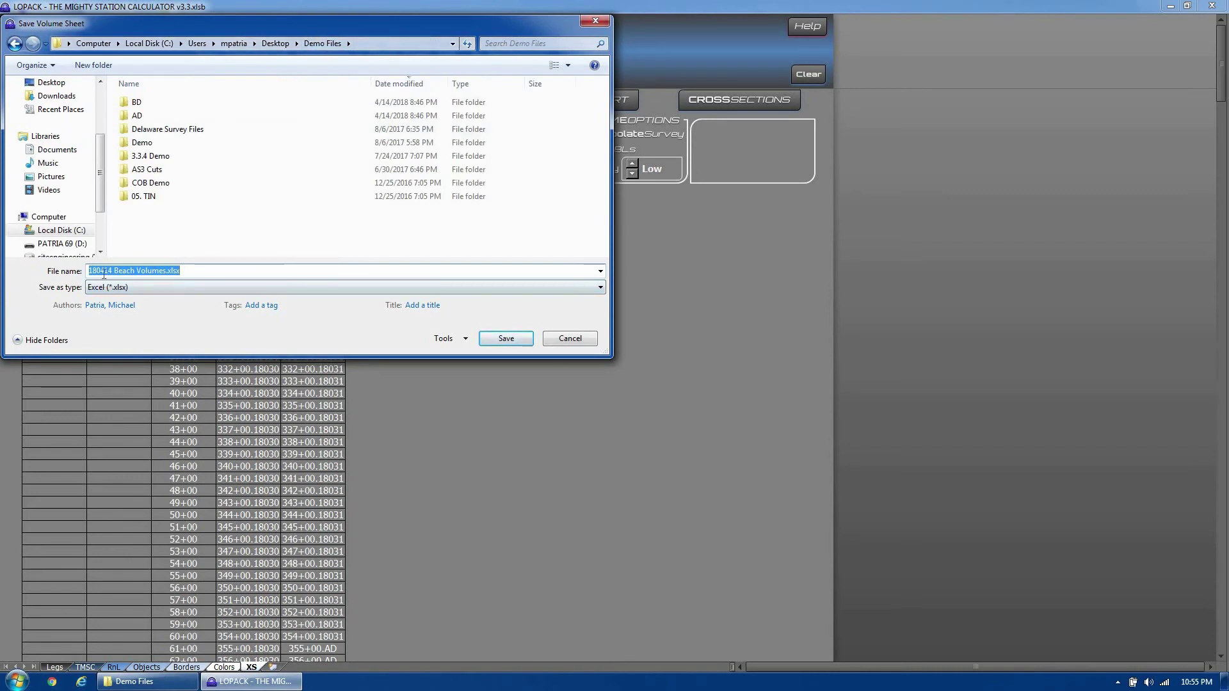
pyautogui.click(500, 345)
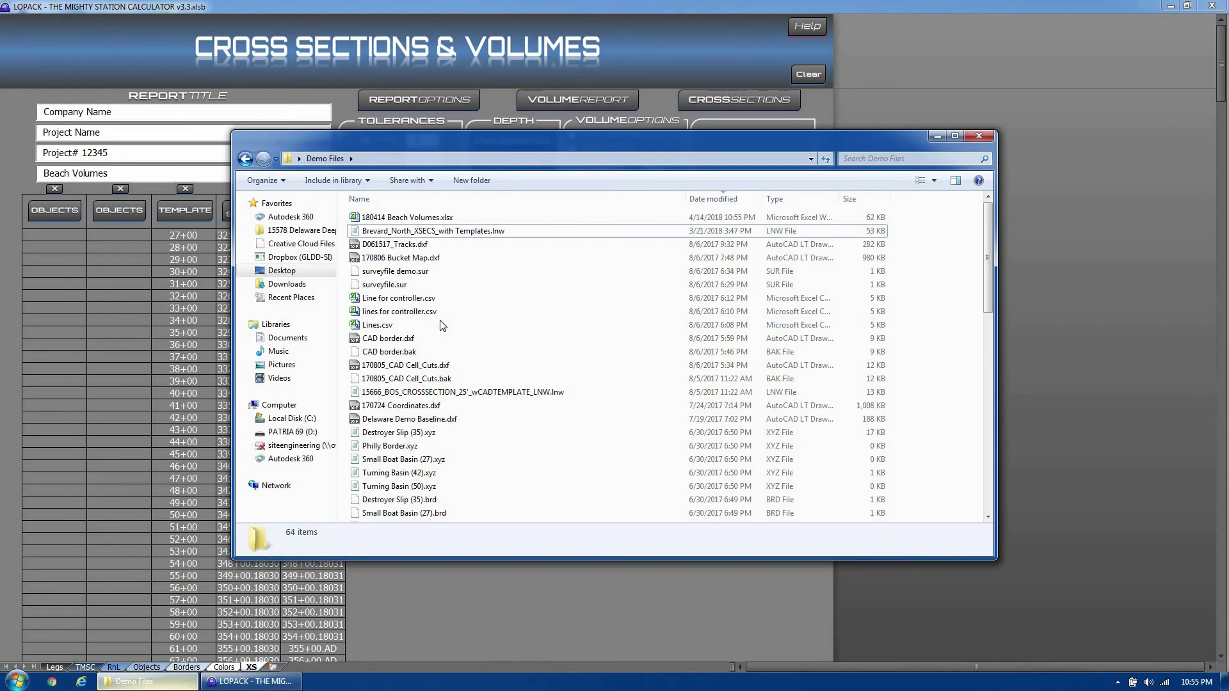
# Open 180414 Beach Volumes.xlsx in Excel and zoom the sheet out to 90%.
pyautogui.doubleClick(440, 218)
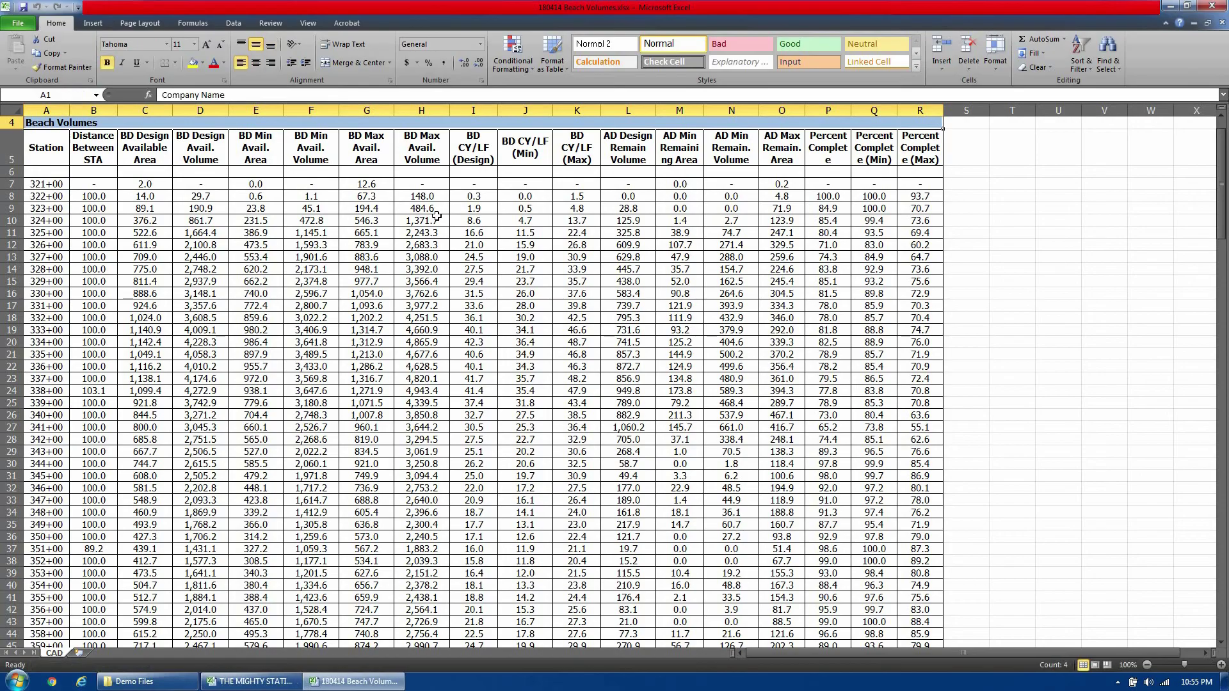
pyautogui.scroll(1, 403, 327)
pyautogui.click(403, 328)
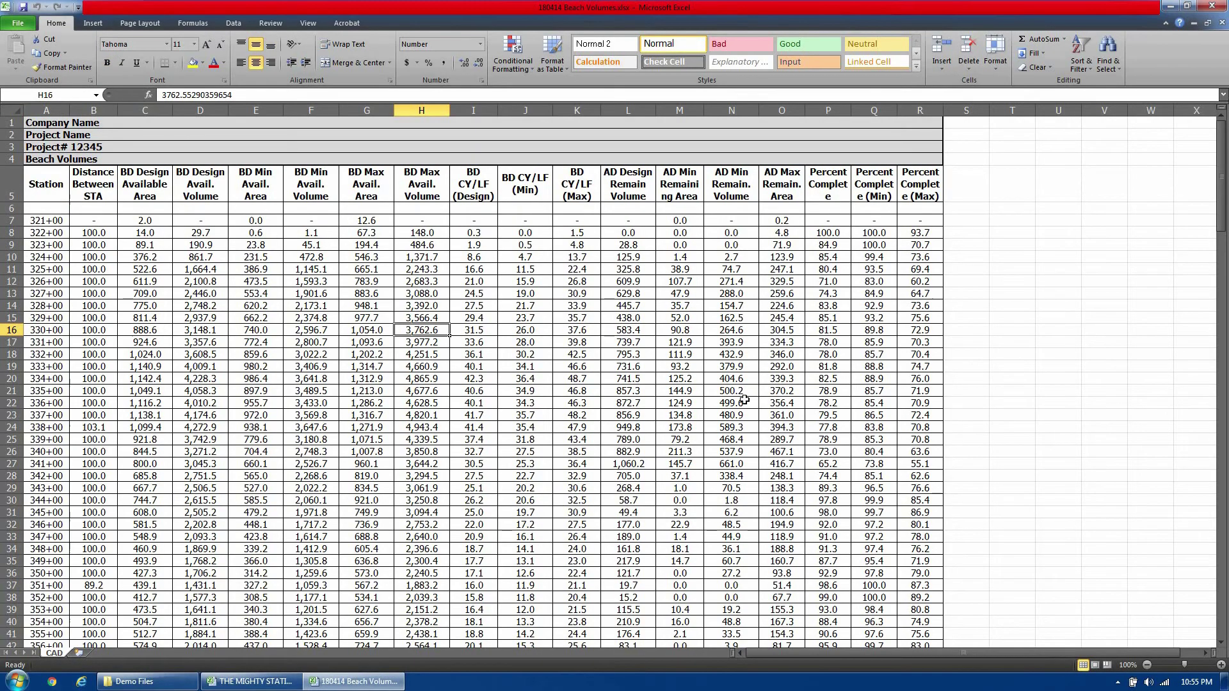
pyautogui.click(1147, 665)
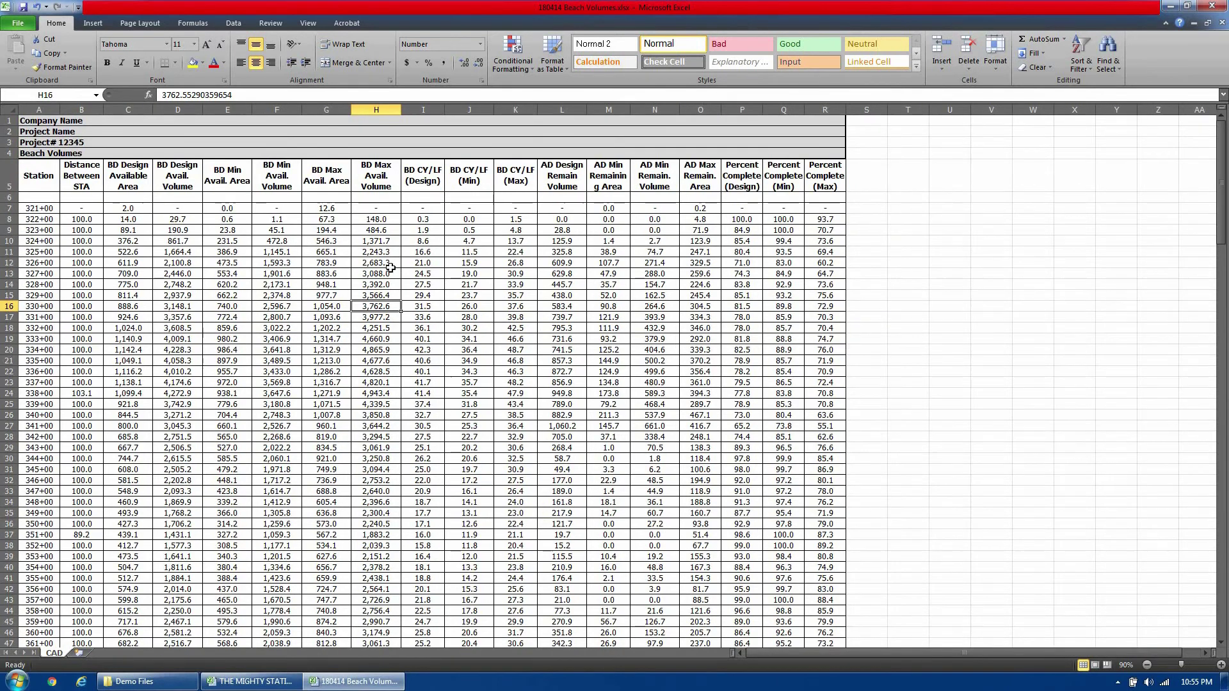
# Compare the report's four title lines with the calculator's report title entries and examine the column headings.
pyautogui.moveTo(94, 120); pyautogui.dragTo(86, 158)
pyautogui.click(36, 154)
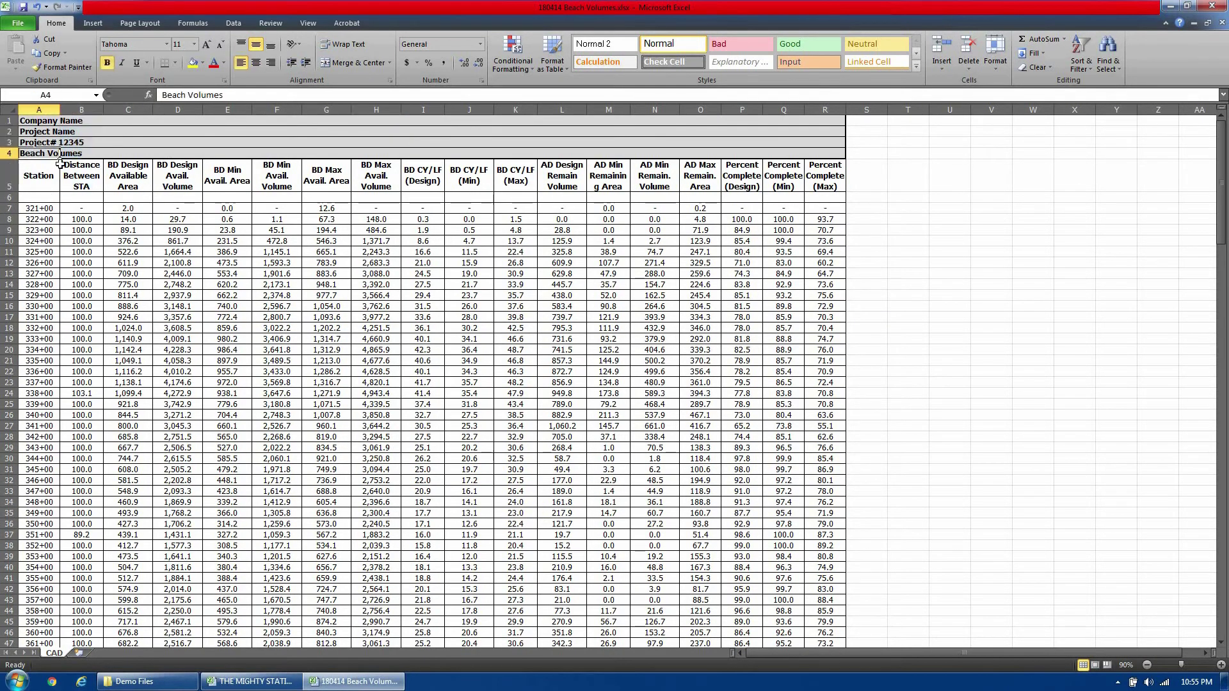
pyautogui.click(253, 681)
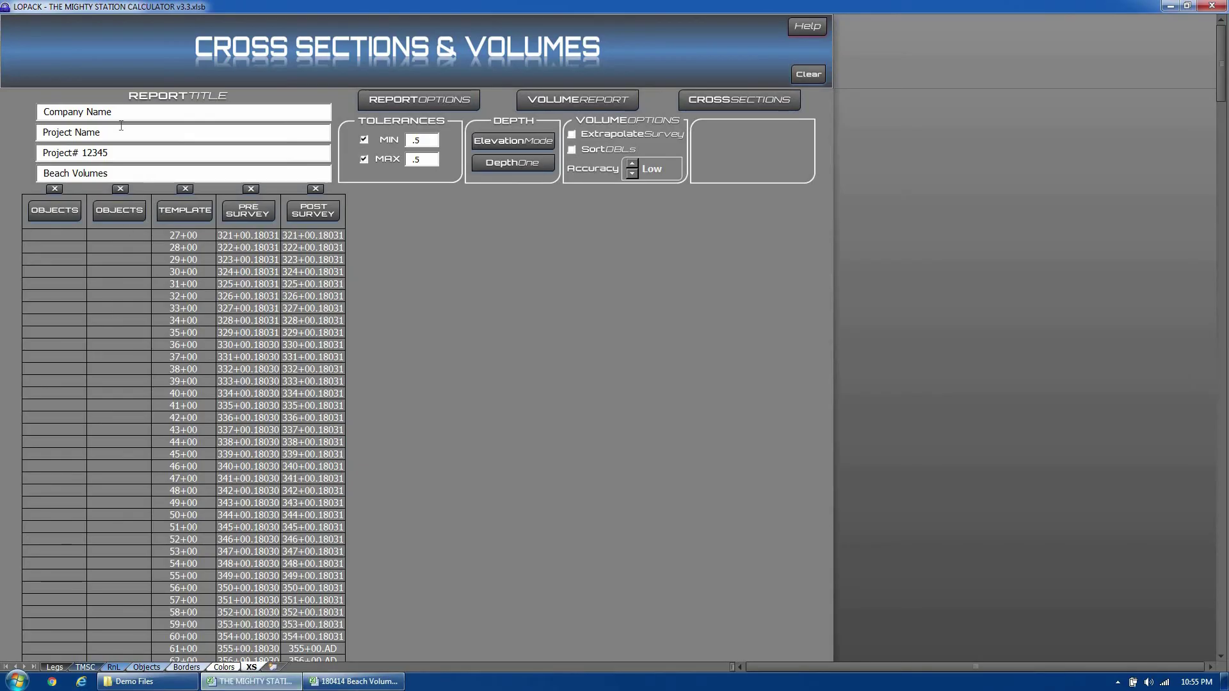
pyautogui.click(378, 683)
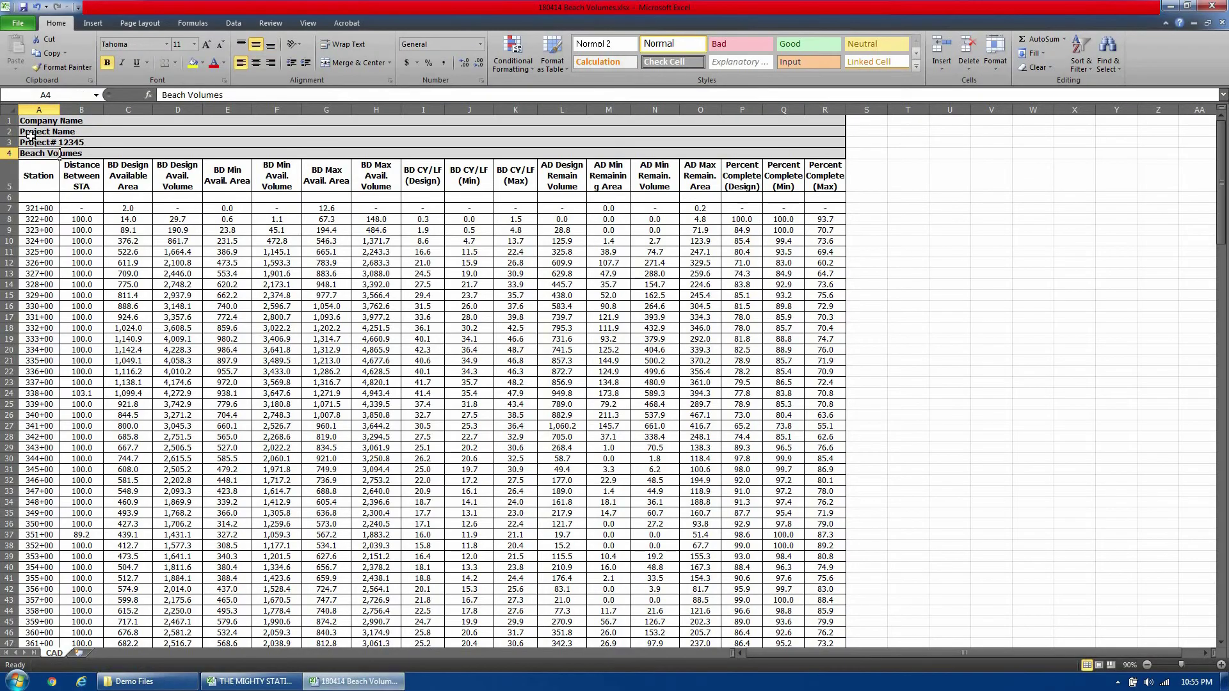
pyautogui.moveTo(42, 179); pyautogui.dragTo(811, 178)
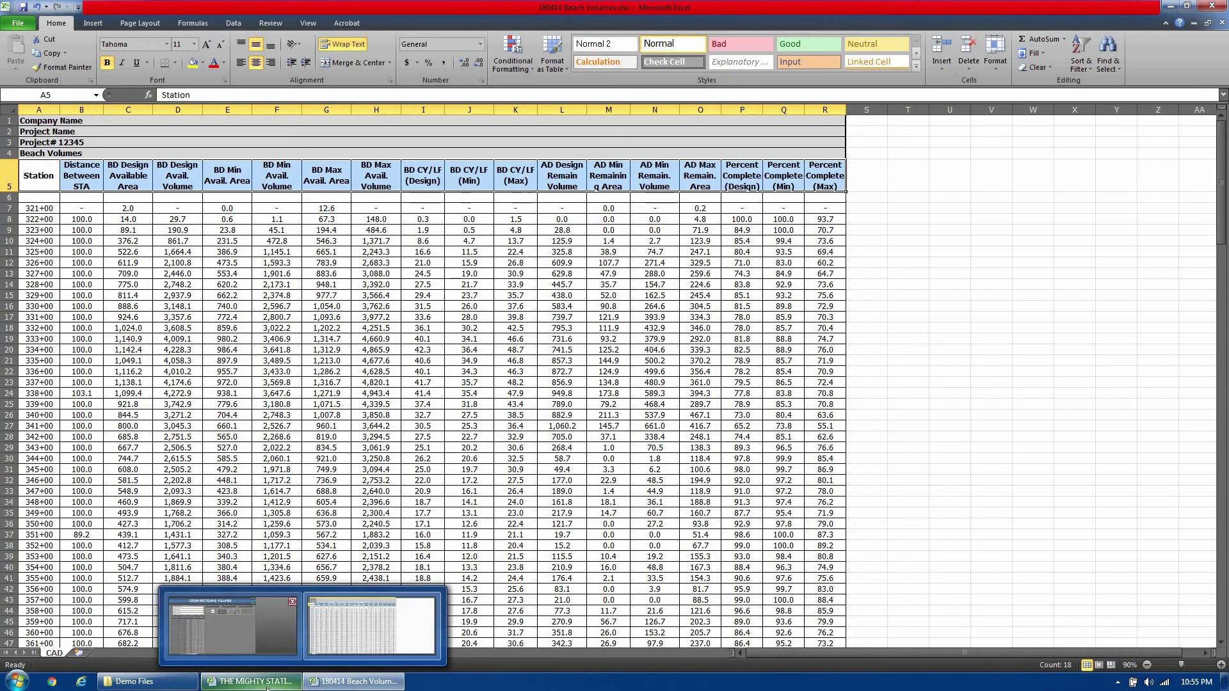
# Check the calculator's chosen volume report columns against the report's headings, close the column options unchanged and return to the beach volumes workbook.
pyautogui.click(268, 682)
pyautogui.click(431, 96)
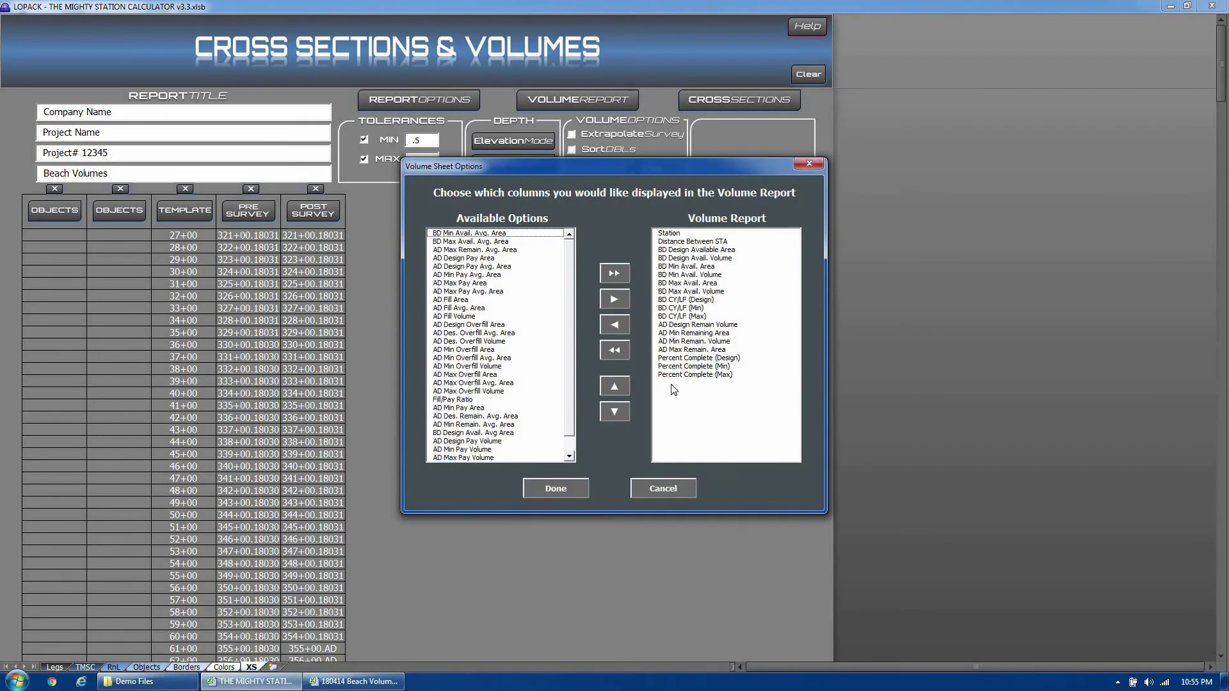
pyautogui.click(665, 493)
pyautogui.click(355, 682)
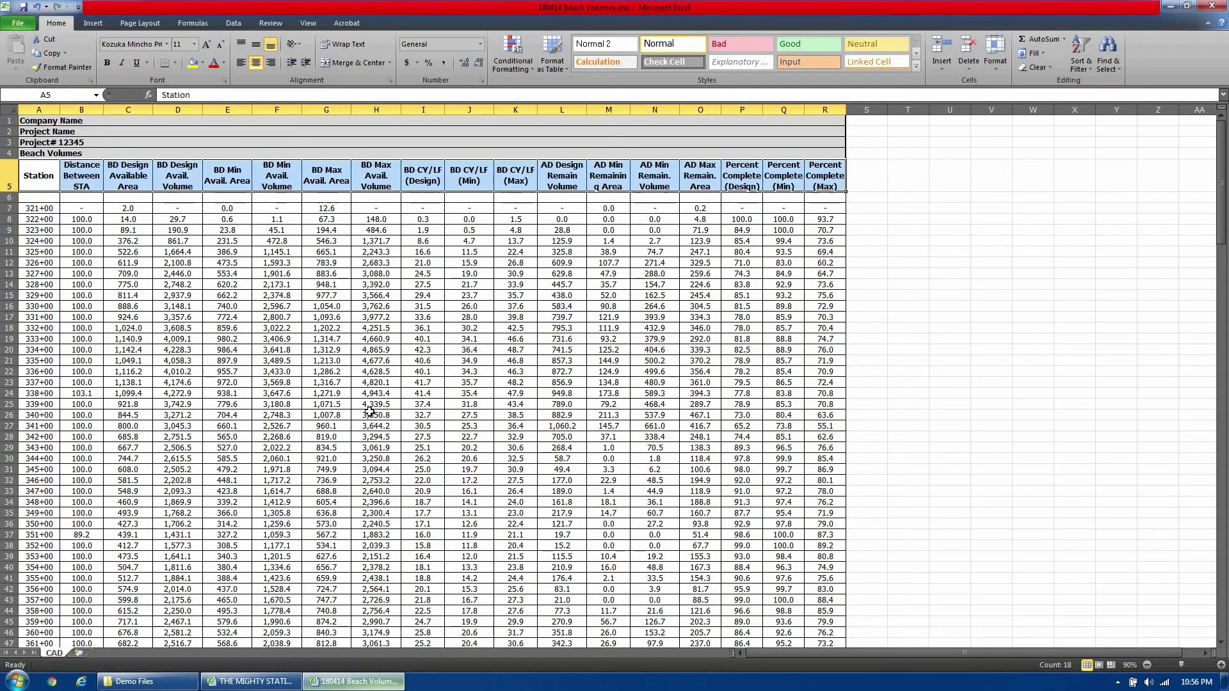
# Review the station rows down to the Totals row, select that row across all report columns and return to the start of the report.
pyautogui.click(181, 287)
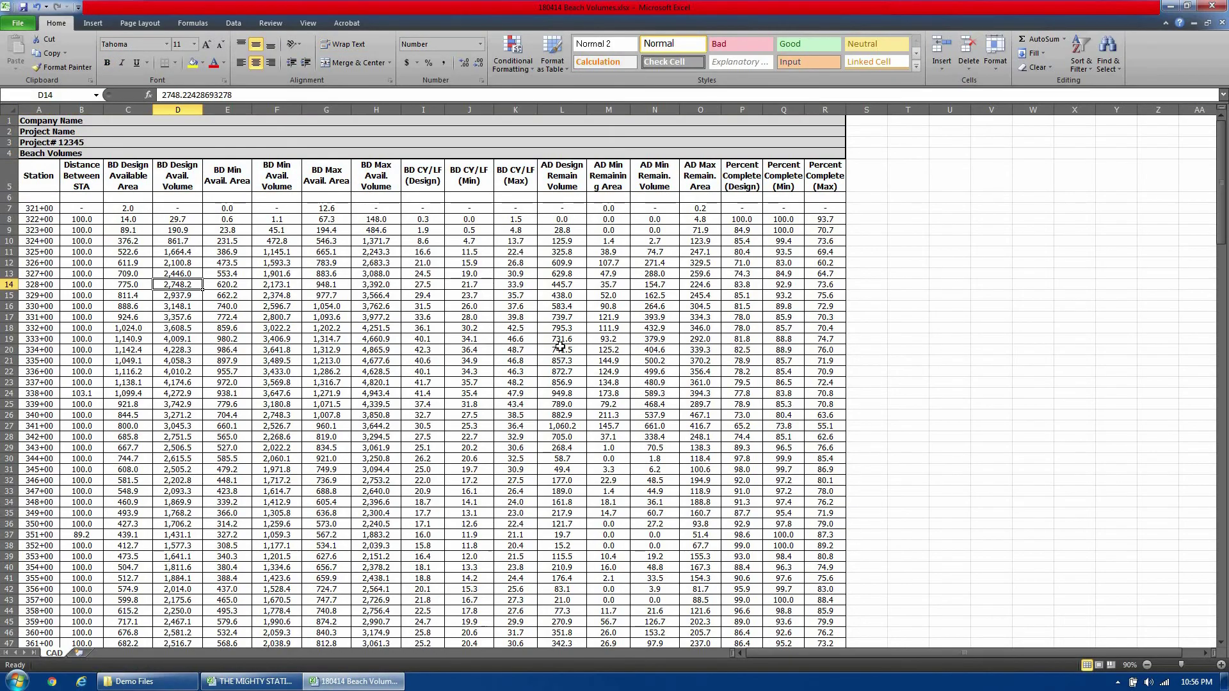
pyautogui.scroll(-2, 560, 347)
pyautogui.scroll(-20, 560, 346)
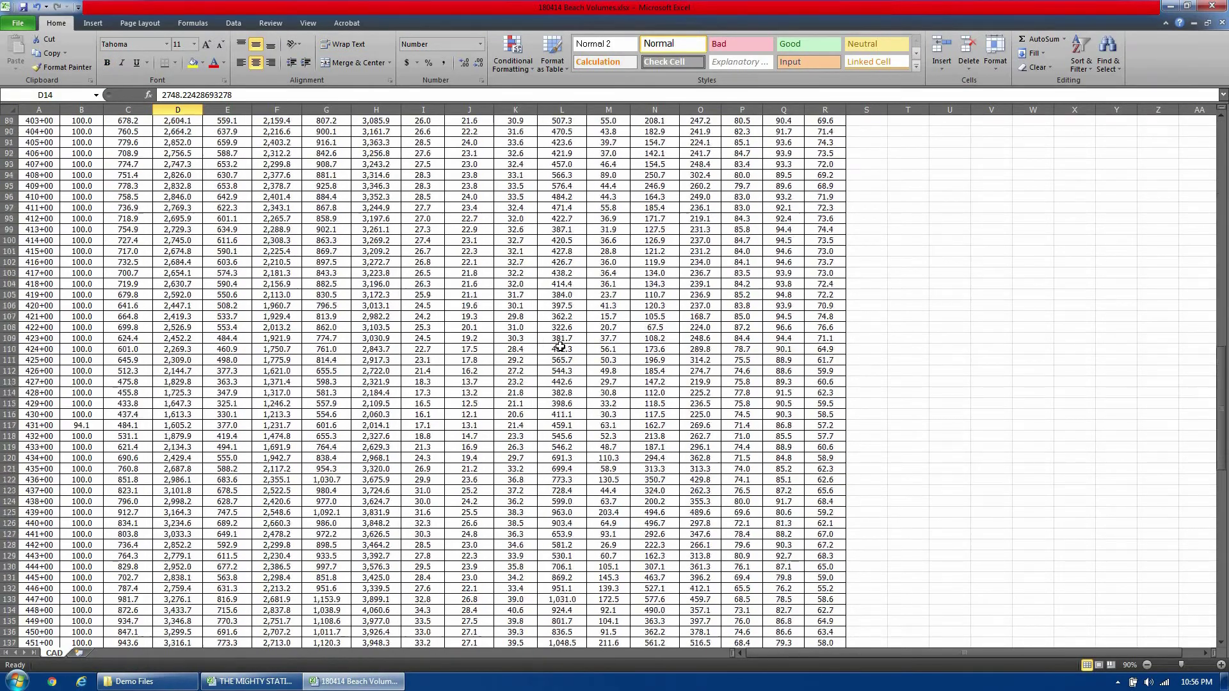
pyautogui.scroll(-20, 560, 346)
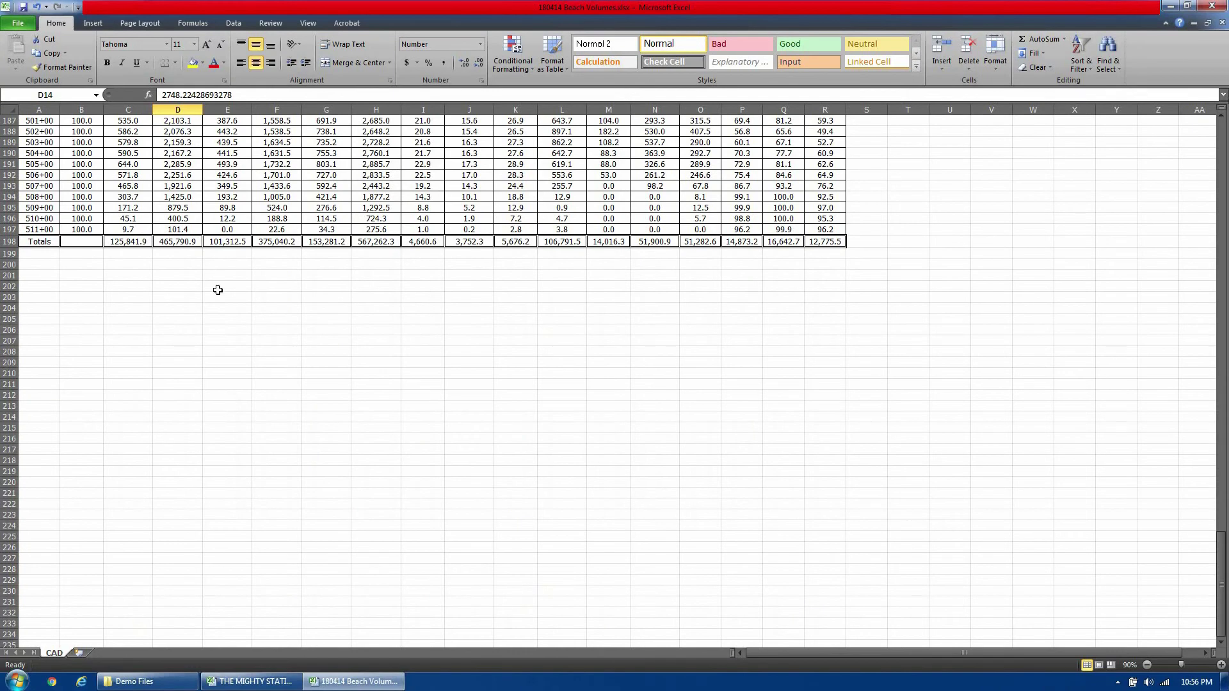
pyautogui.moveTo(52, 242); pyautogui.dragTo(845, 264)
pyautogui.scroll(20, 845, 263)
pyautogui.click(842, 263)
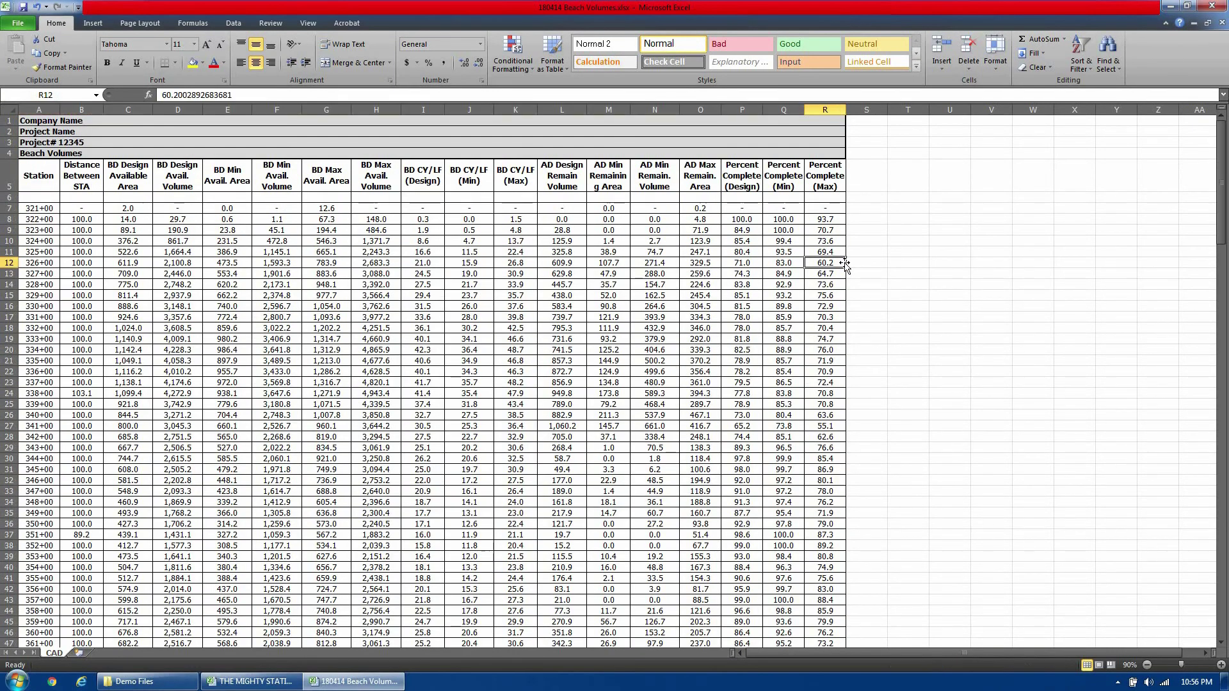